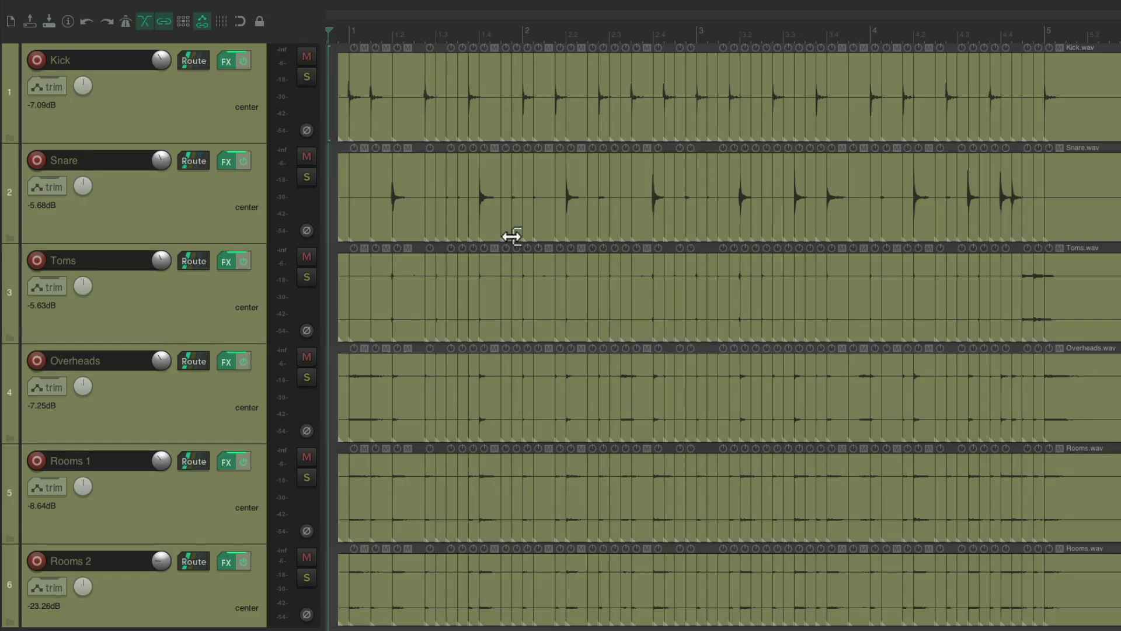
# - Play the Kick, Snare, Toms, Overheads and Rooms tracks from the start
pyautogui.press('space')
pyautogui.scroll(6, 478, 215)
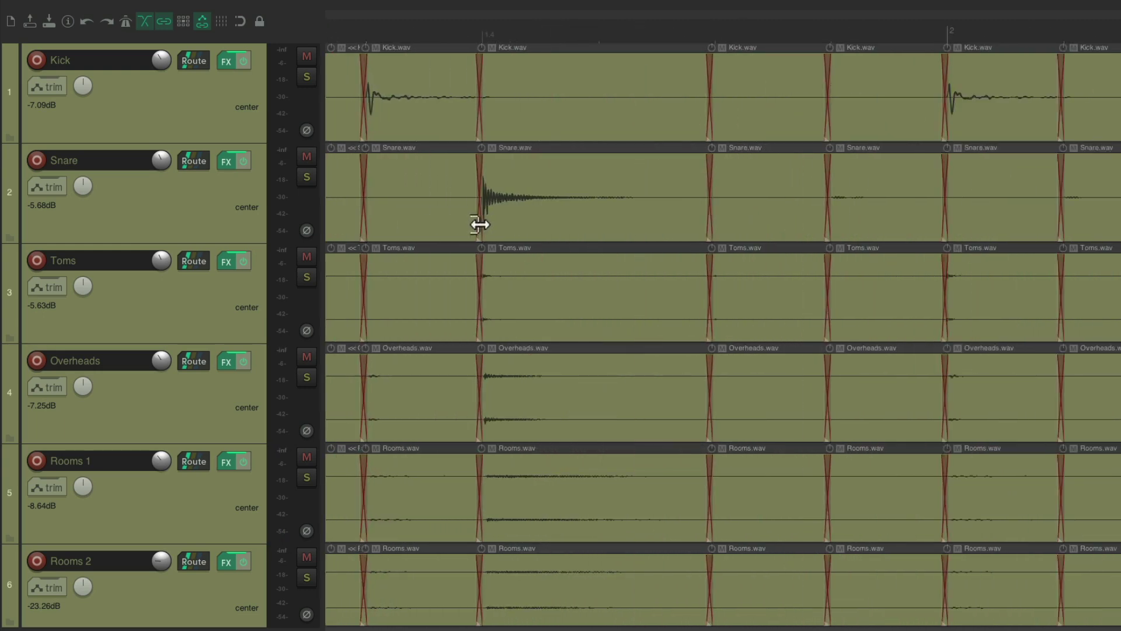
pyautogui.scroll(2, 507, 227)
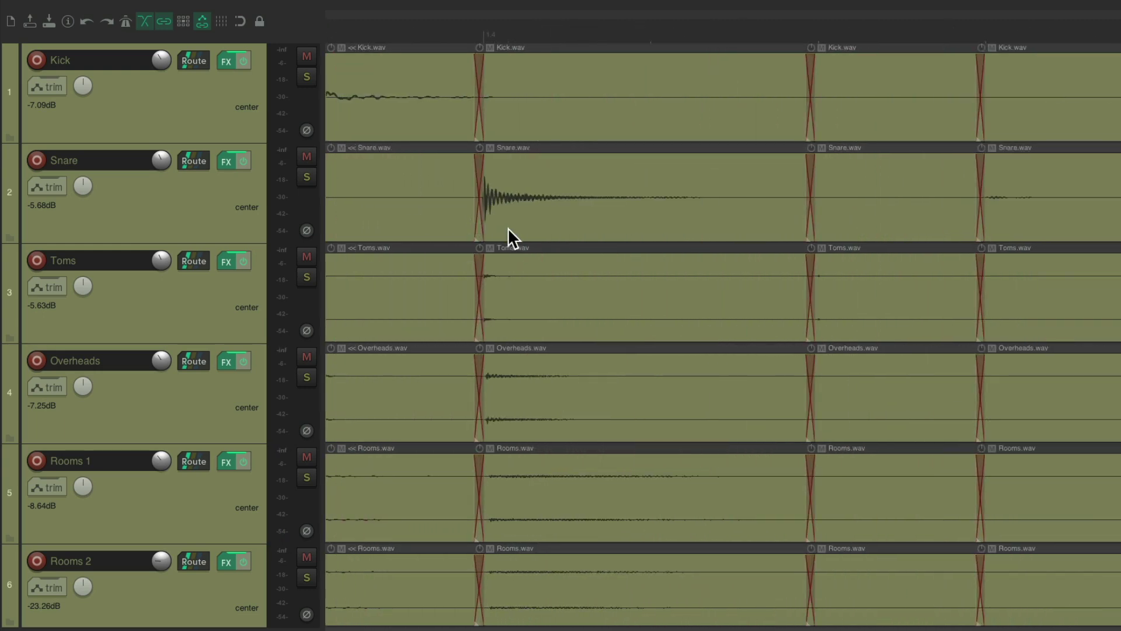
pyautogui.hscroll(8, 507, 227)
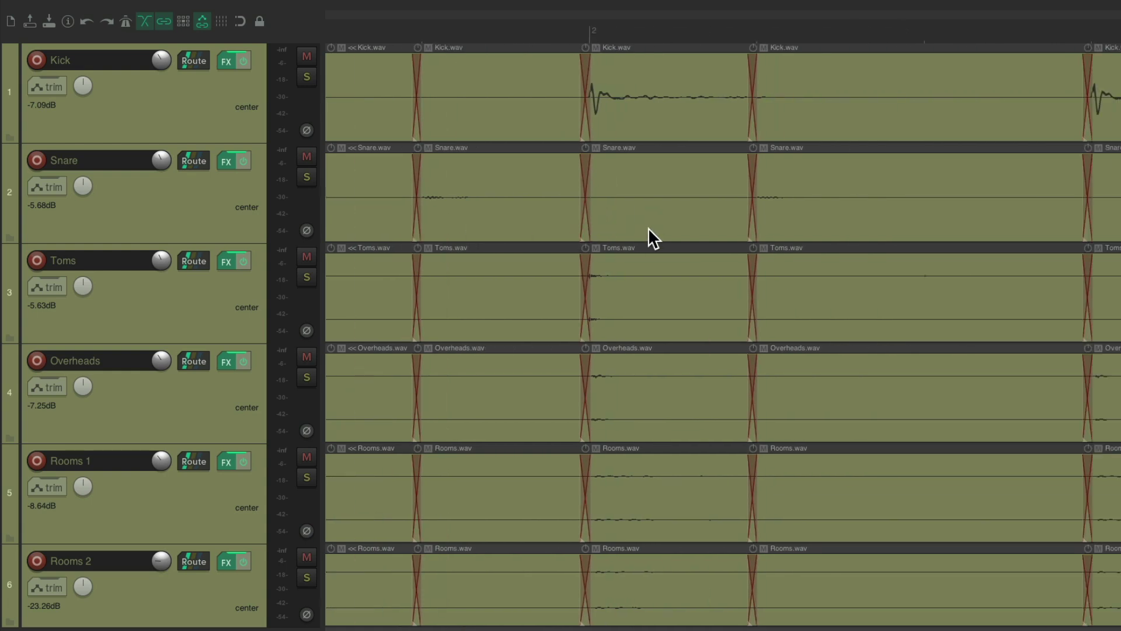
pyautogui.hscroll(6, 648, 228)
pyautogui.scroll(1, 608, 236)
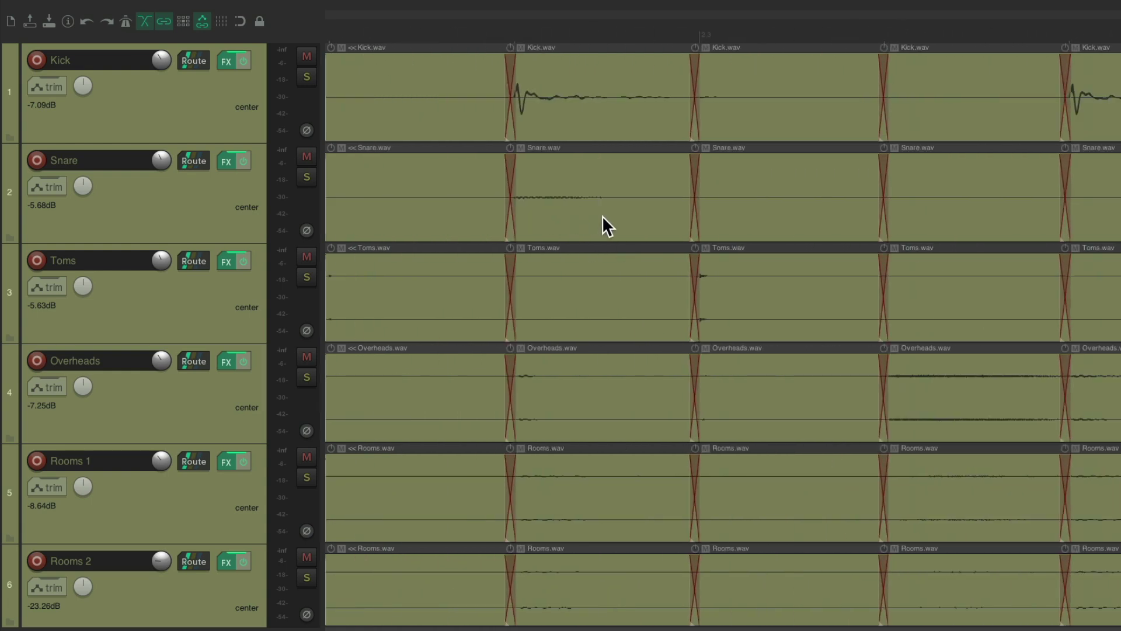
pyautogui.hscroll(15, 602, 219)
pyautogui.hscroll(15, 630, 220)
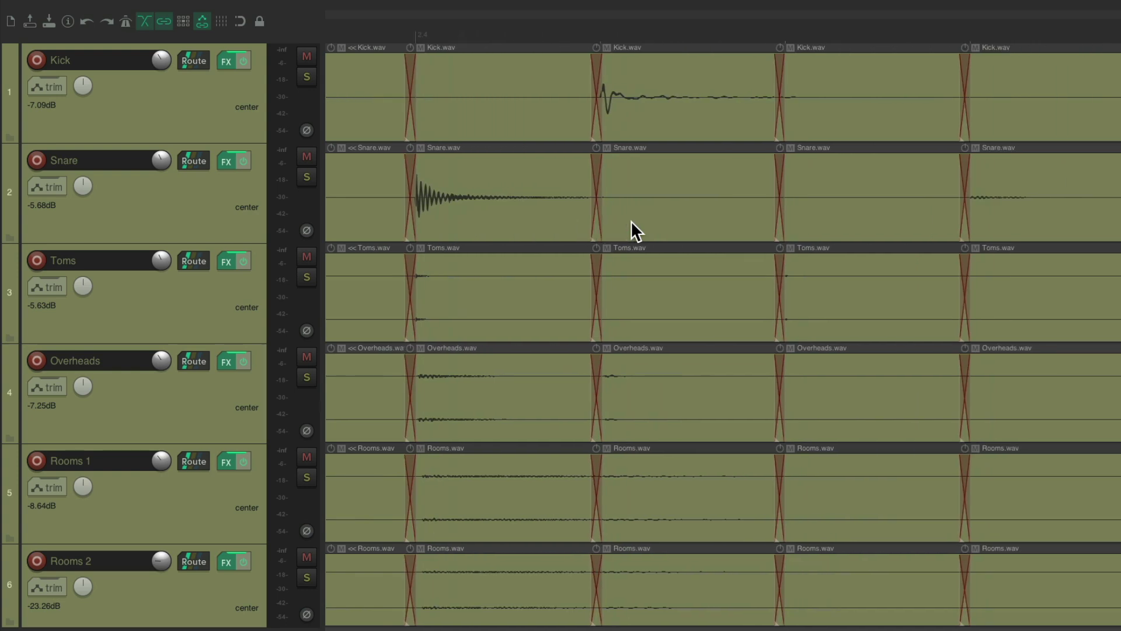
pyautogui.scroll(1, 613, 223)
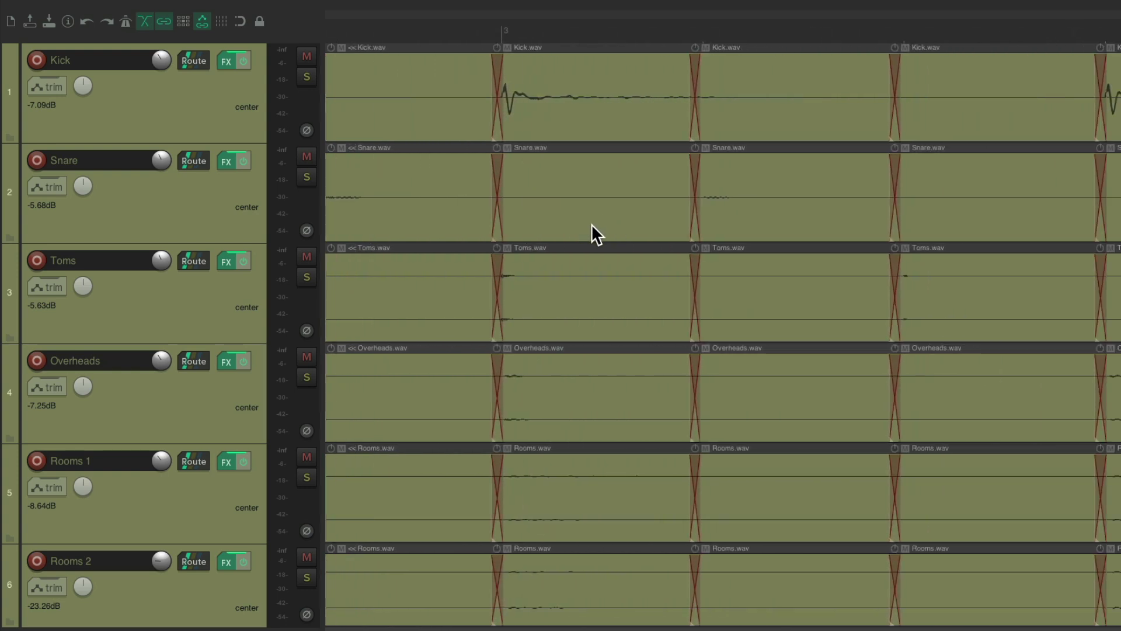
# - Restart playback of the six split, crossfaded drum tracks to listen through them
pyautogui.scroll(-10, 592, 223)
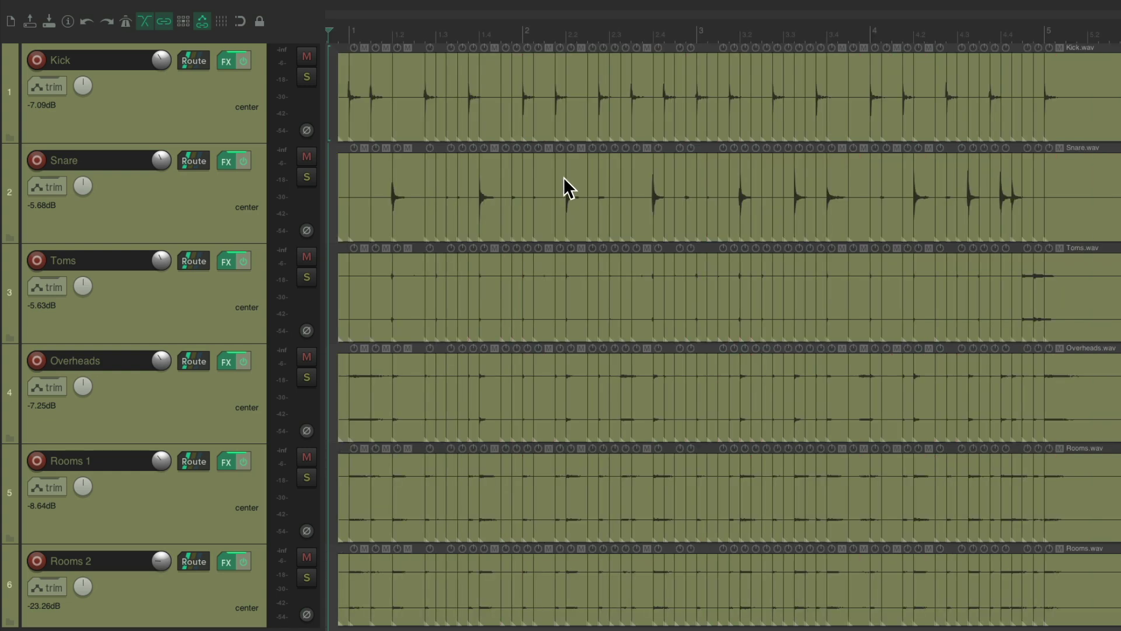
pyautogui.press('space')
# - Glue all items on the six drum tracks into one file per track, e.g. Kick-glued-07.wav
pyautogui.hotkey('ctrl', 'a')
pyautogui.rightClick(408, 77)
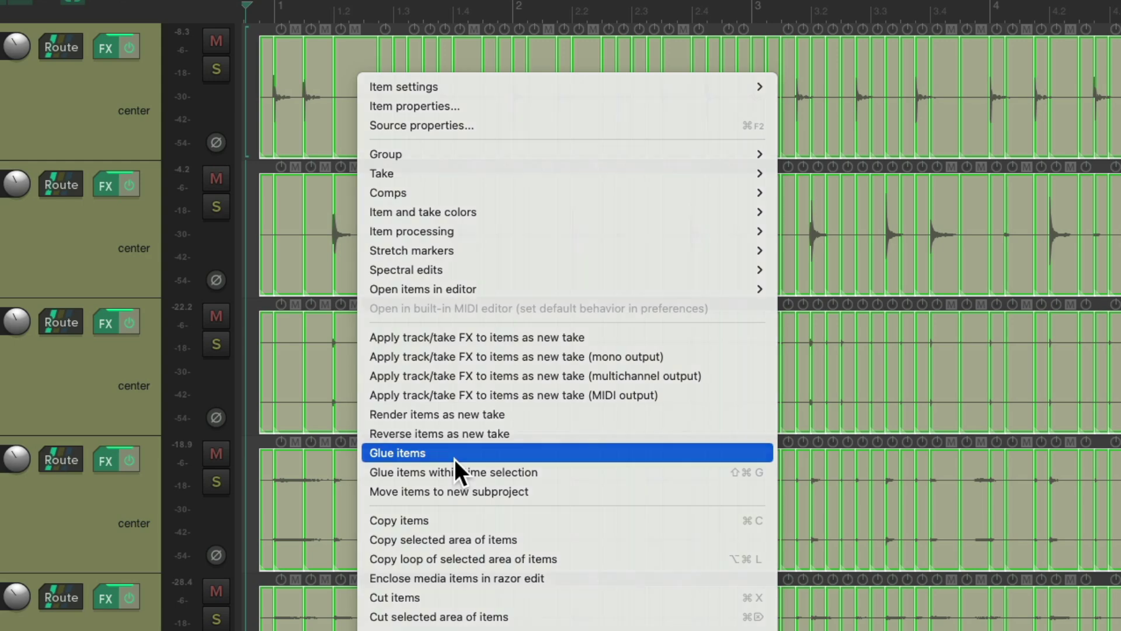
pyautogui.click(454, 459)
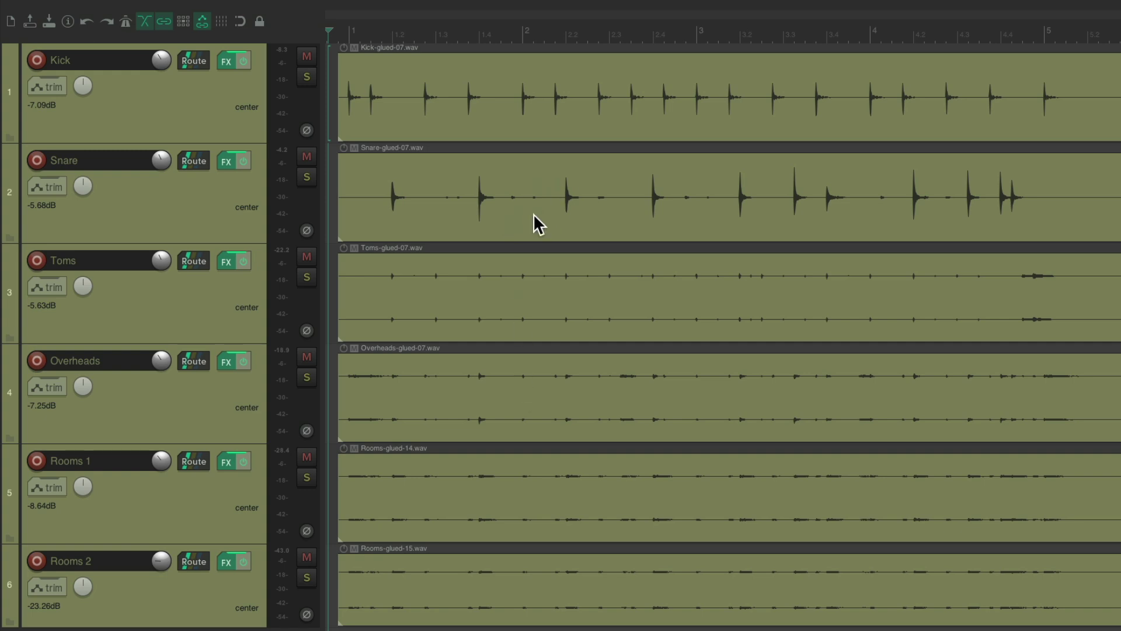
# - Undo the glue and shift the crossfade near bar 2 slightly later
pyautogui.hotkey('ctrl', 'z')
pyautogui.scroll(10, 528, 240)
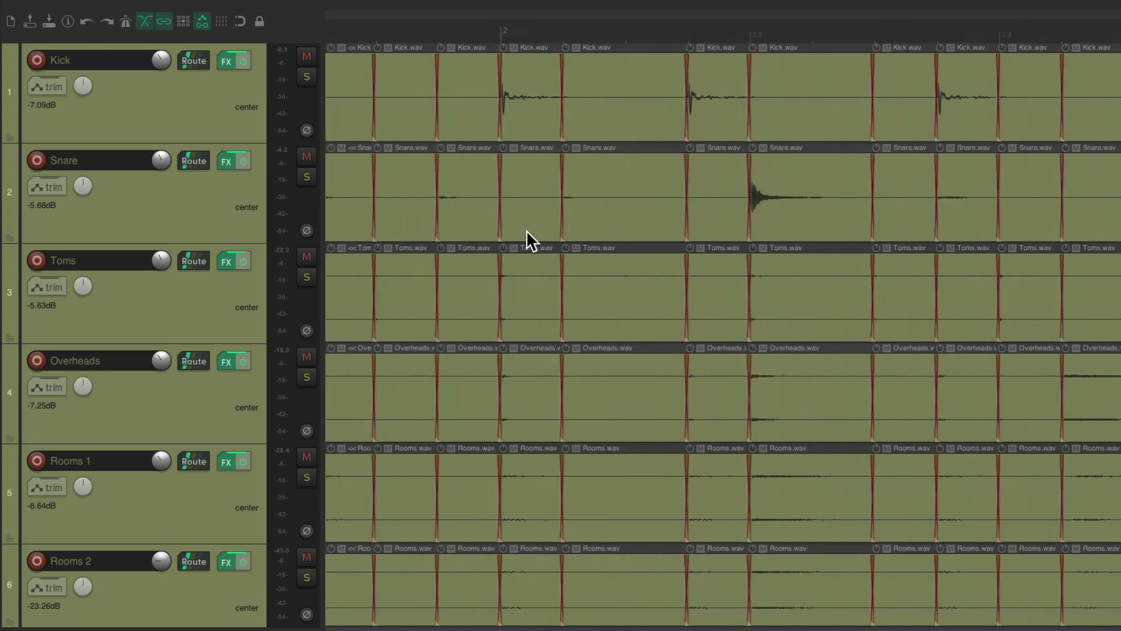
pyautogui.scroll(5, 493, 180)
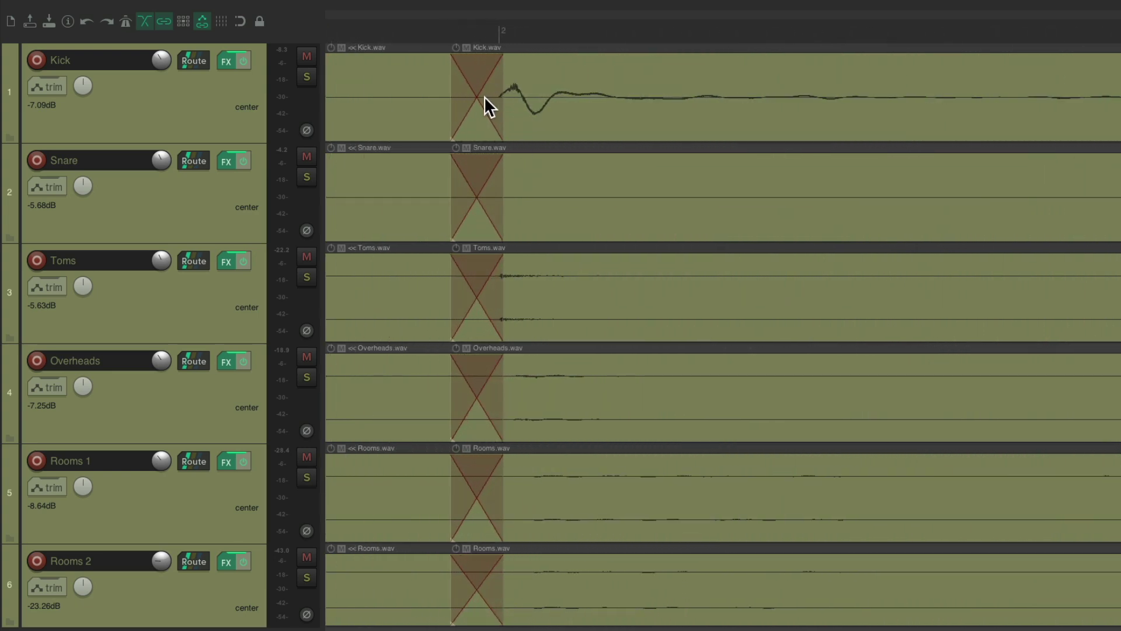
pyautogui.moveTo(471, 95); pyautogui.dragTo(513, 98)
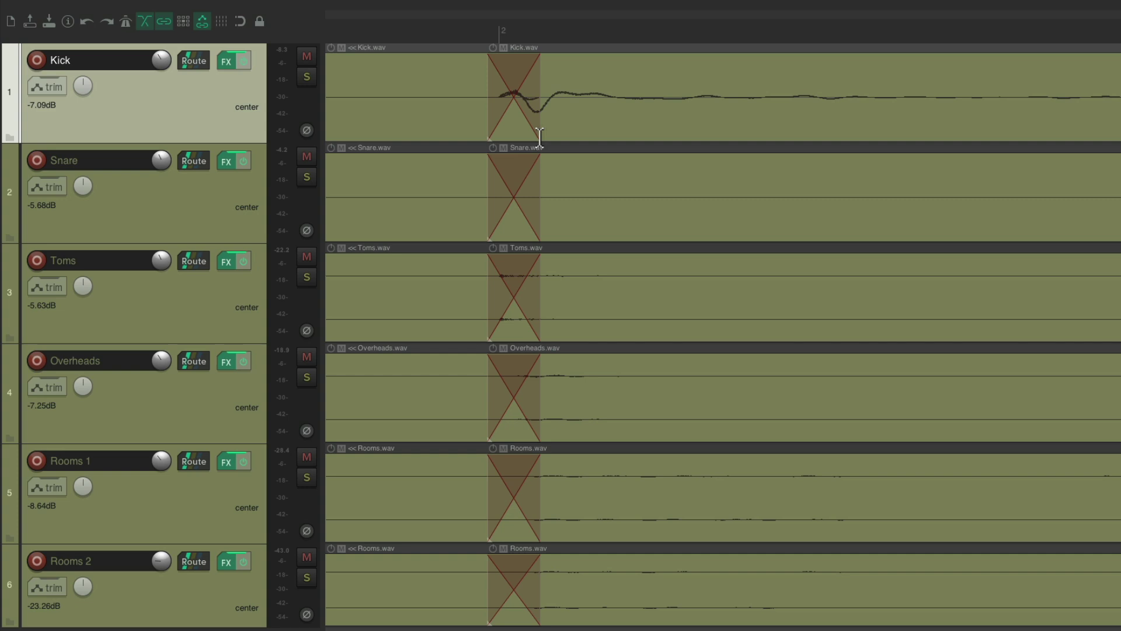
# - Glue the tracks again with Ctrl+G, then undo it to restore the split pieces
pyautogui.scroll(-10, 540, 137)
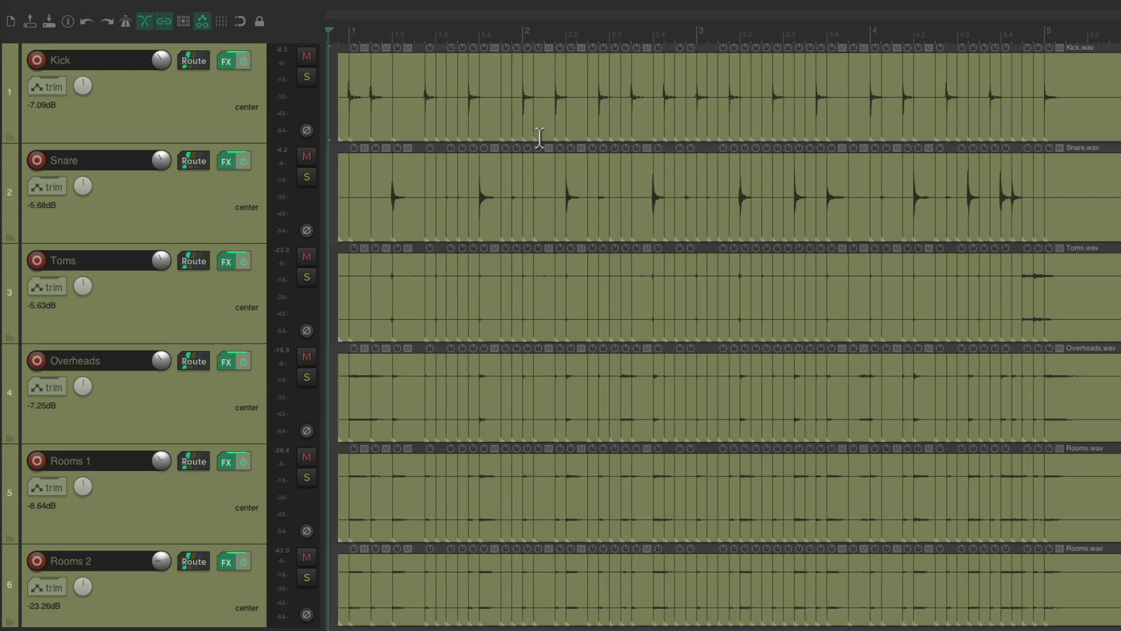
pyautogui.hotkey('ctrl', 'g')
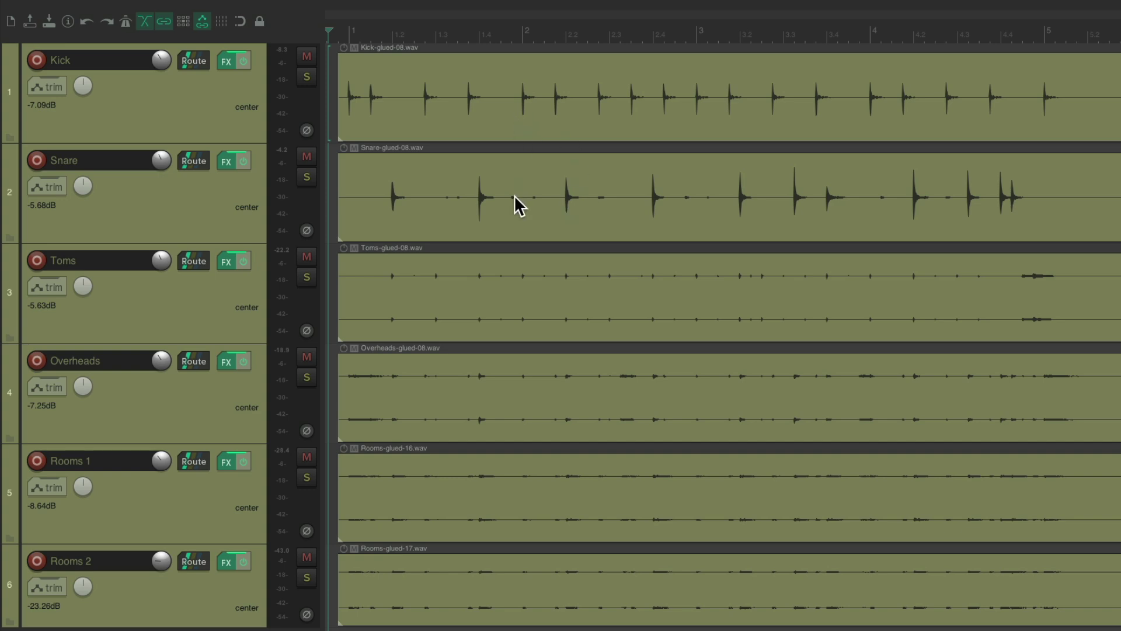
pyautogui.hotkey('ctrl', 'z')
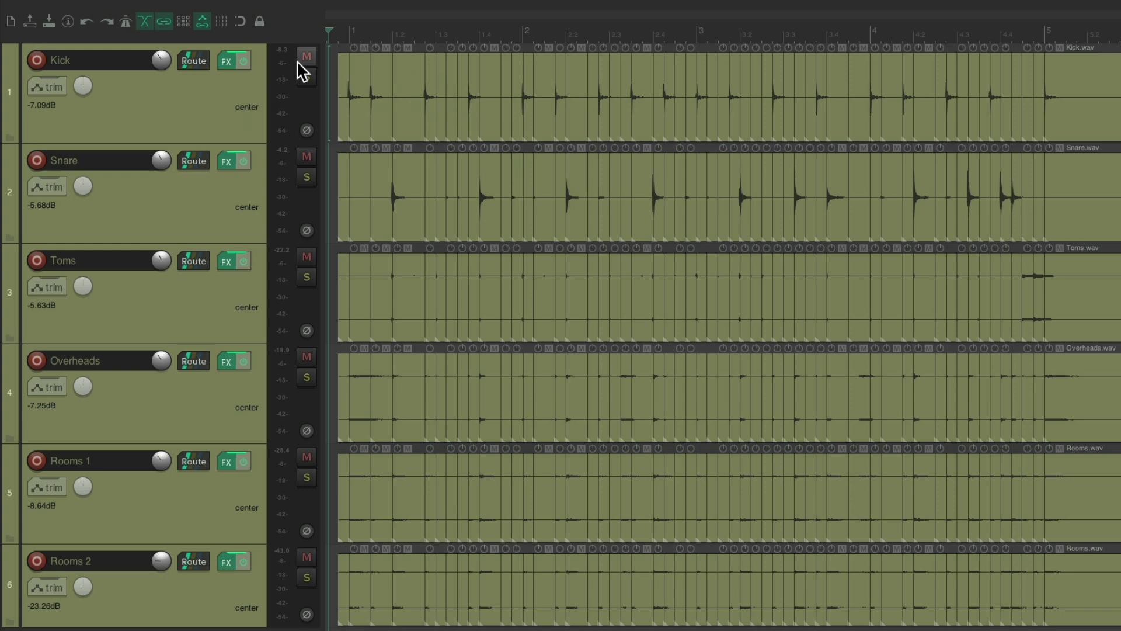
# - Freeze the Kick track to mono, rendering it to Drums_freeze_Kick-036.wav with FX disabled
pyautogui.rightClick(211, 105)
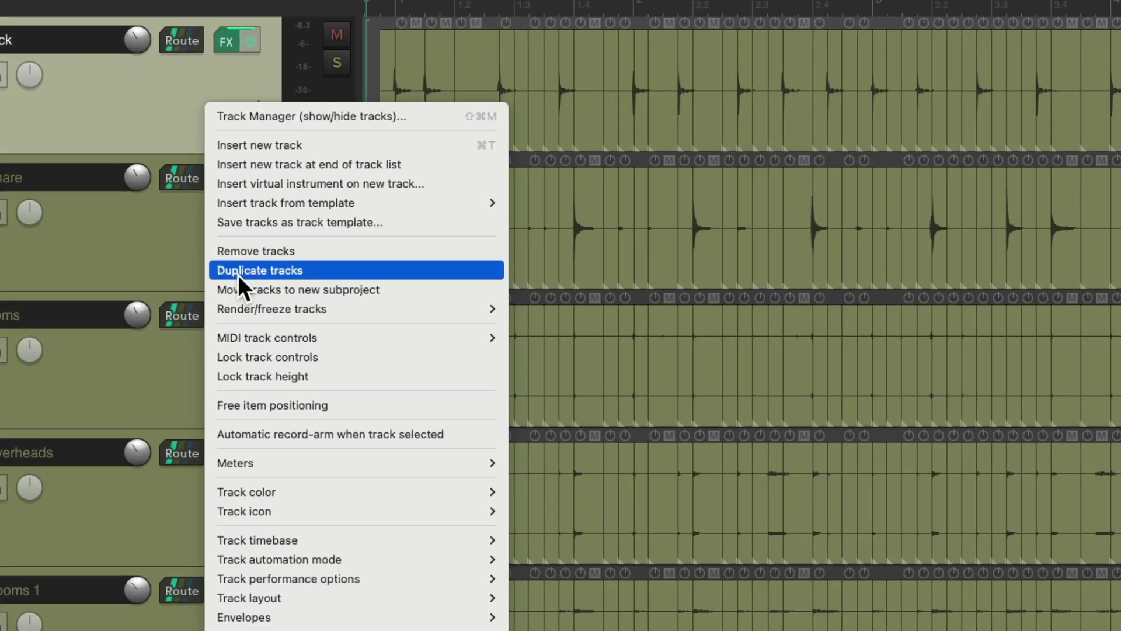
pyautogui.moveTo(221, 254)
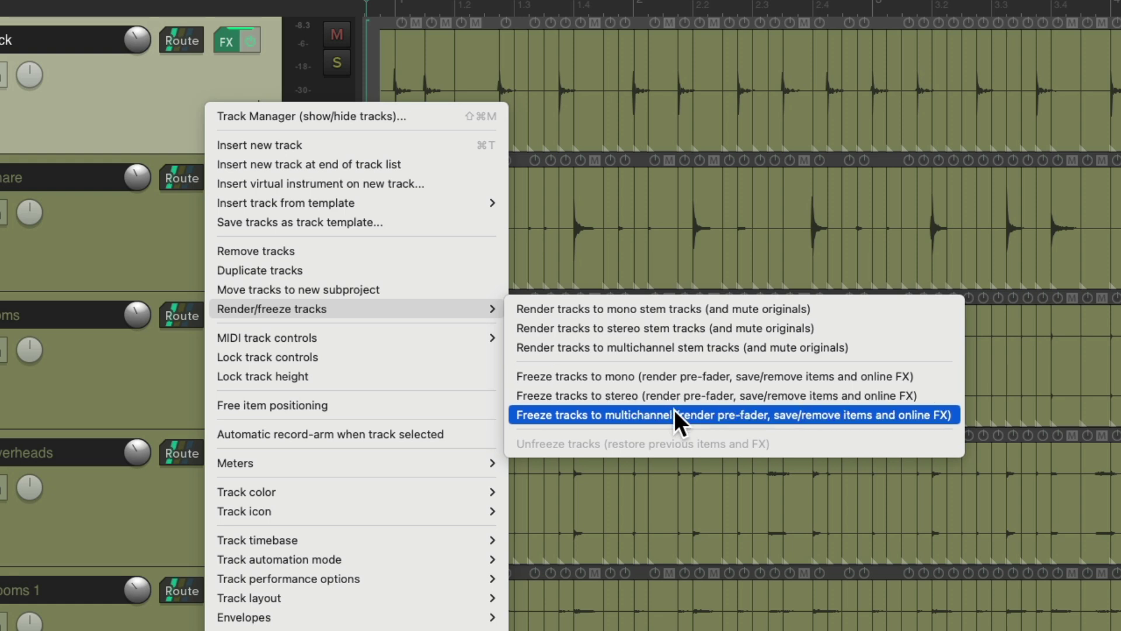
pyautogui.click(679, 376)
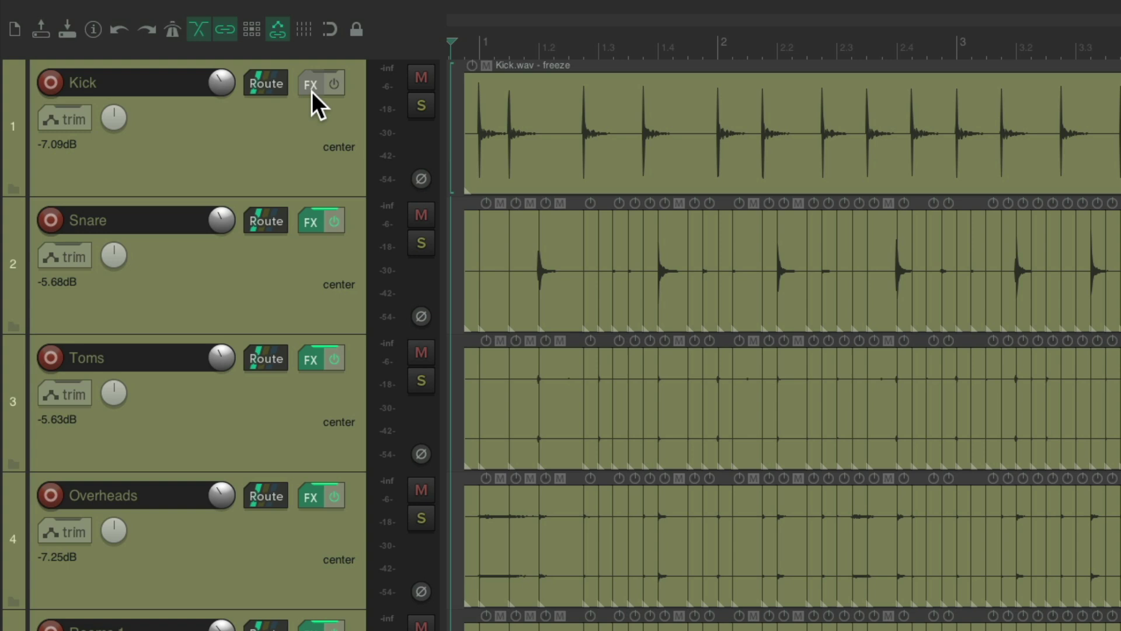
# - Unfreeze the Kick track to restore its split pieces and active FX
pyautogui.rightClick(306, 134)
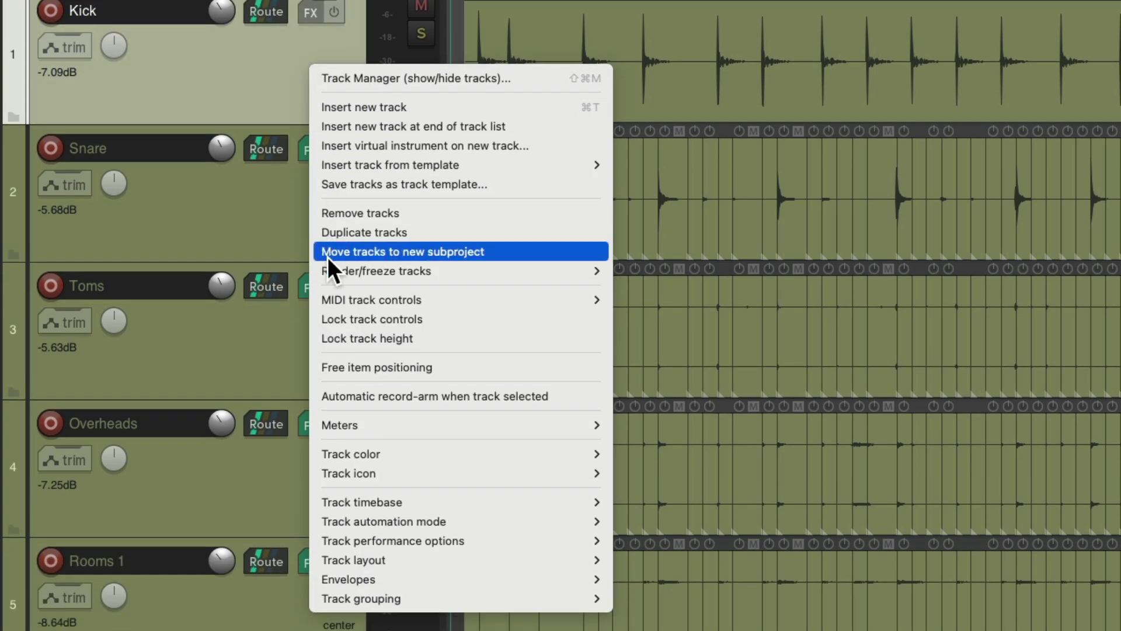
pyautogui.moveTo(351, 271)
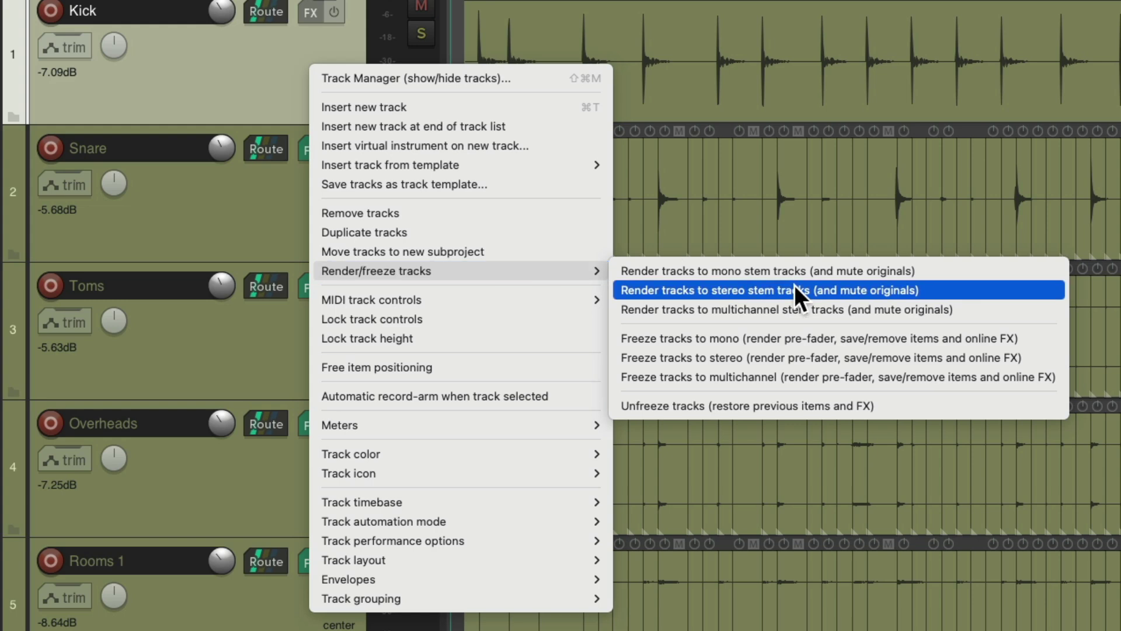
pyautogui.click(777, 404)
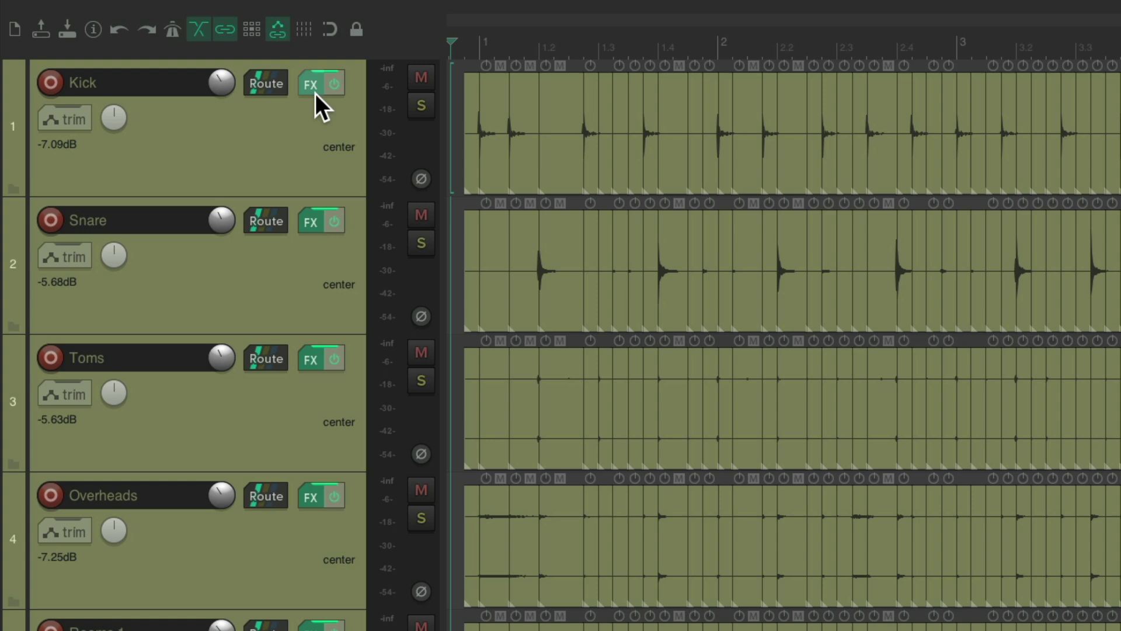
# - Inspect the ReaComp and ReaEQ settings in the Kick track's FX window
pyautogui.click(315, 94)
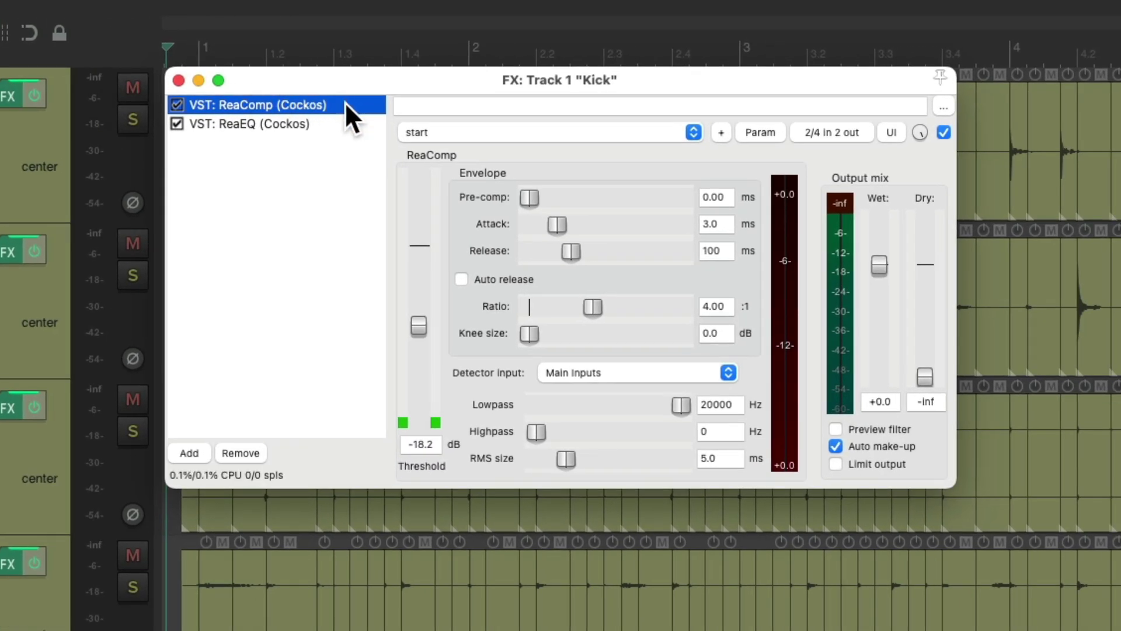
pyautogui.click(345, 120)
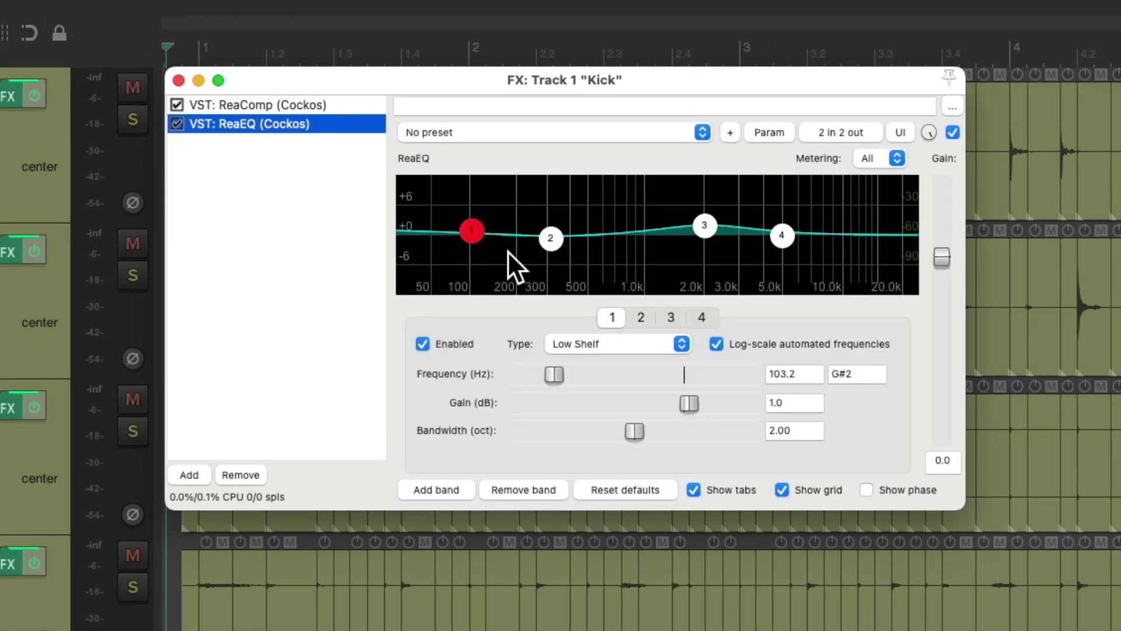
pyautogui.click(180, 80)
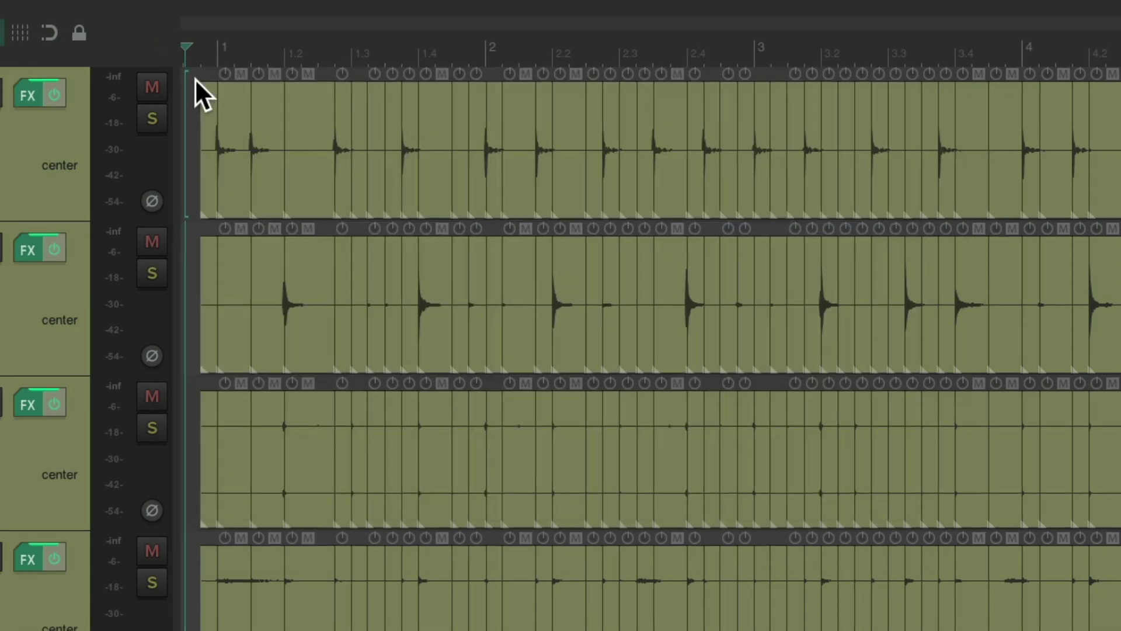
# - Freeze the Kick track to mono again, into Drums_freeze_Kick-037.wav
pyautogui.rightClick(298, 134)
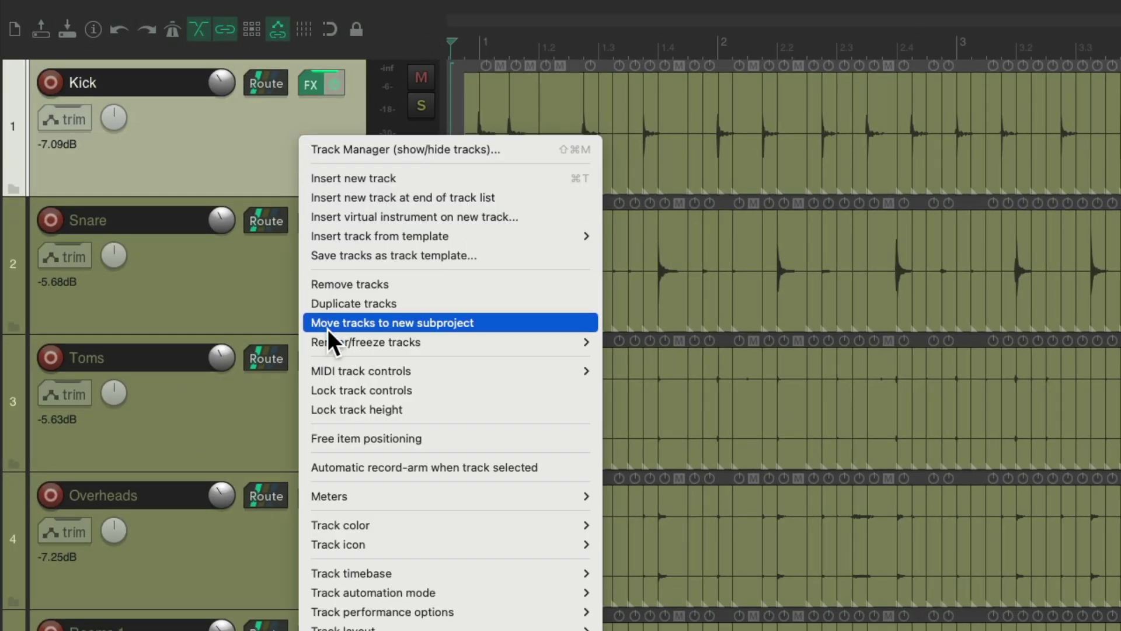
pyautogui.moveTo(351, 342)
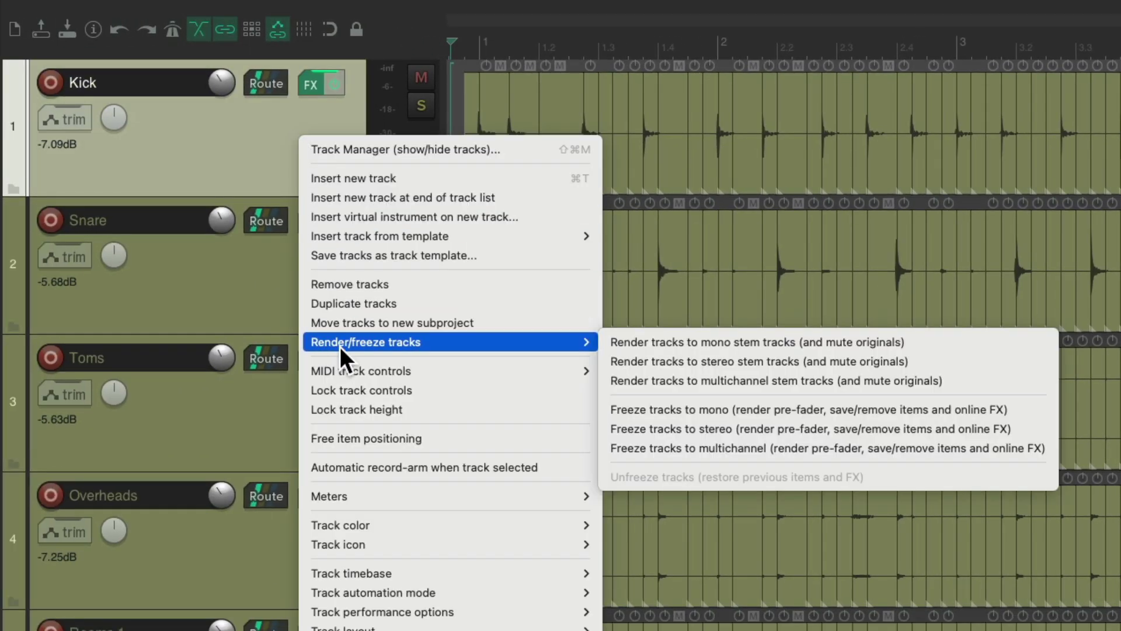
pyautogui.click(787, 409)
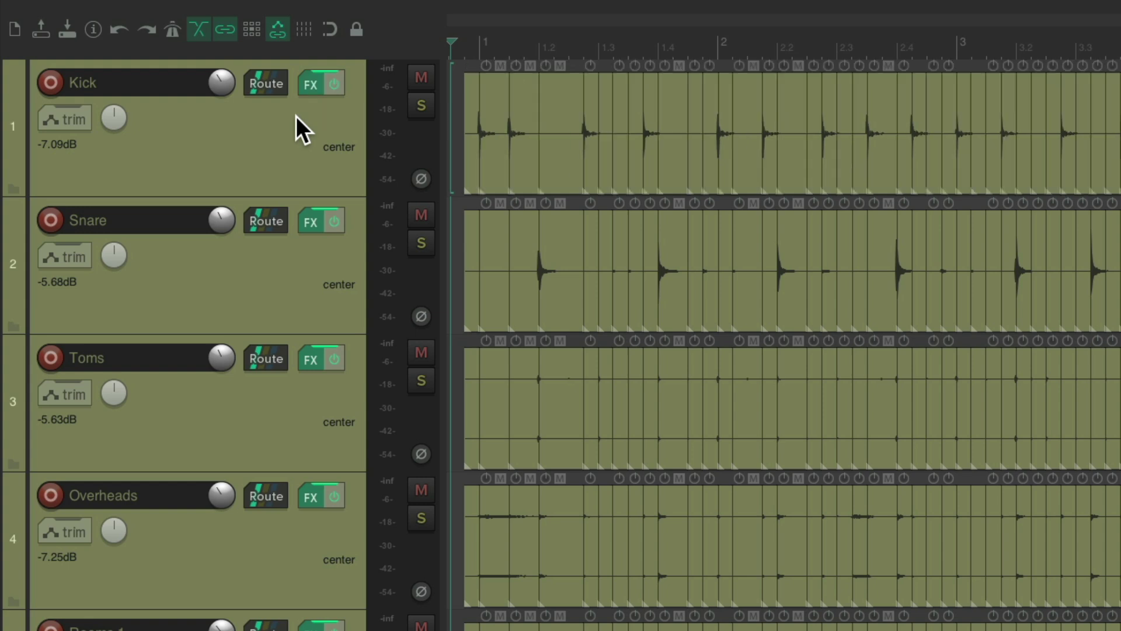
# - Look through the freeze options in the Kick FX chain without freezing
pyautogui.click(308, 89)
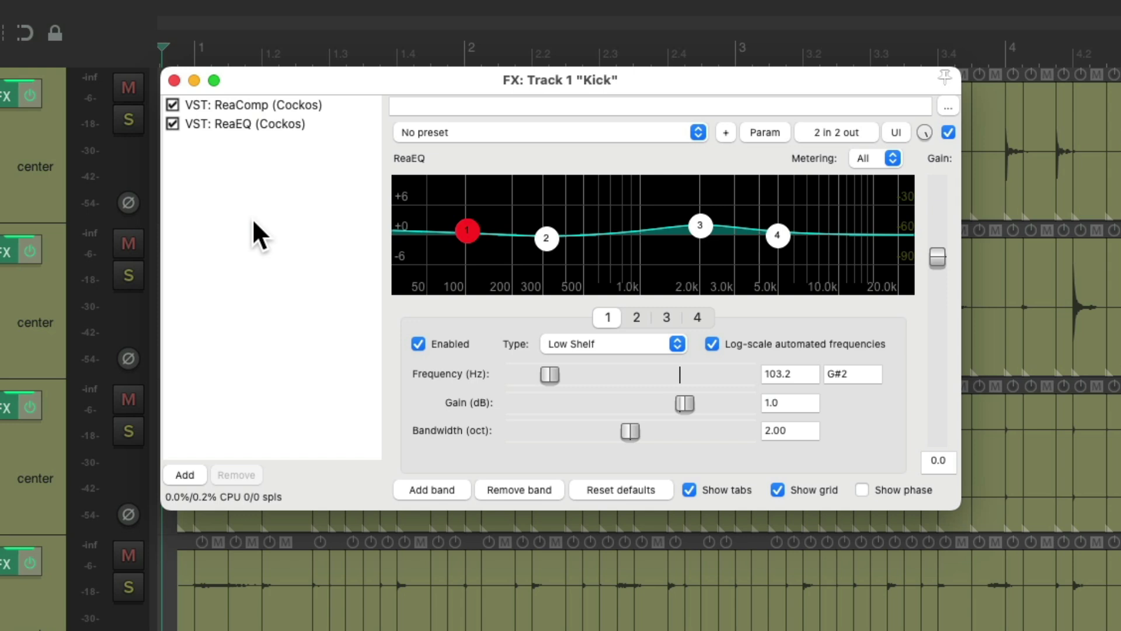
pyautogui.rightClick(264, 235)
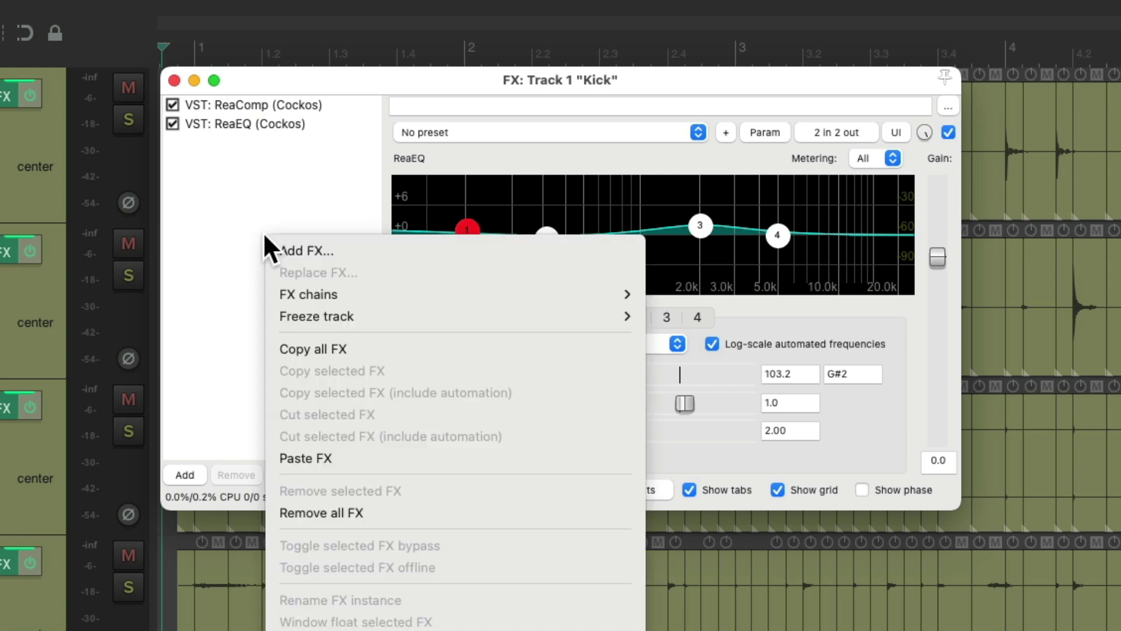
pyautogui.moveTo(277, 313)
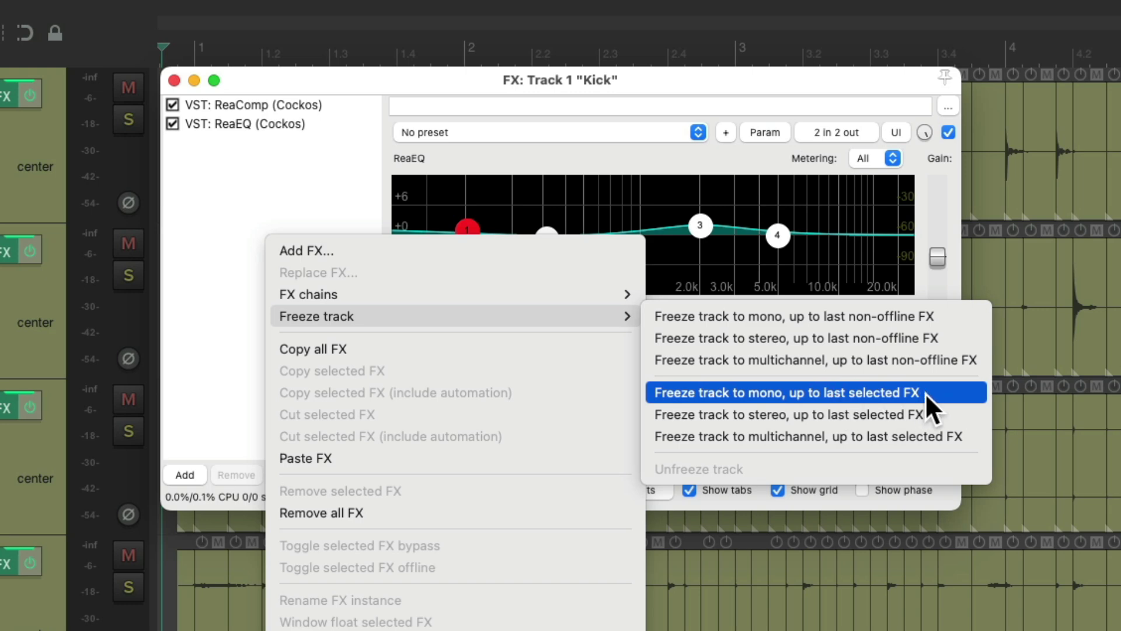
pyautogui.click(391, 218)
# - Freeze Kick to mono up to ReaComp, leaving only ReaEQ live, then reopen the FX window
pyautogui.click(252, 106)
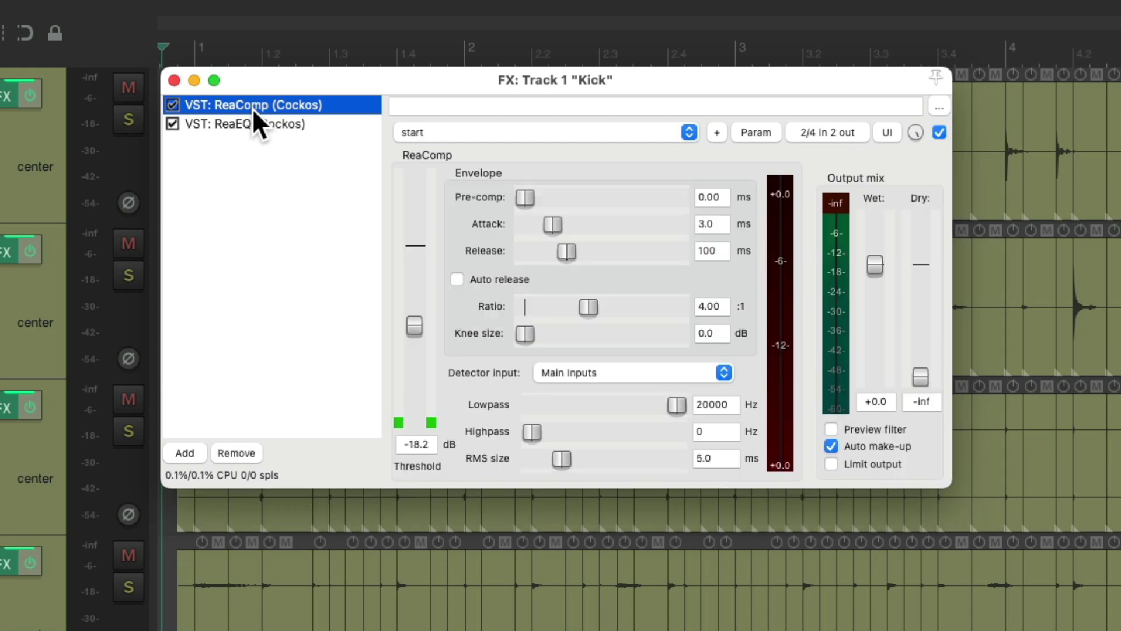
pyautogui.rightClick(267, 108)
pyautogui.moveTo(282, 190)
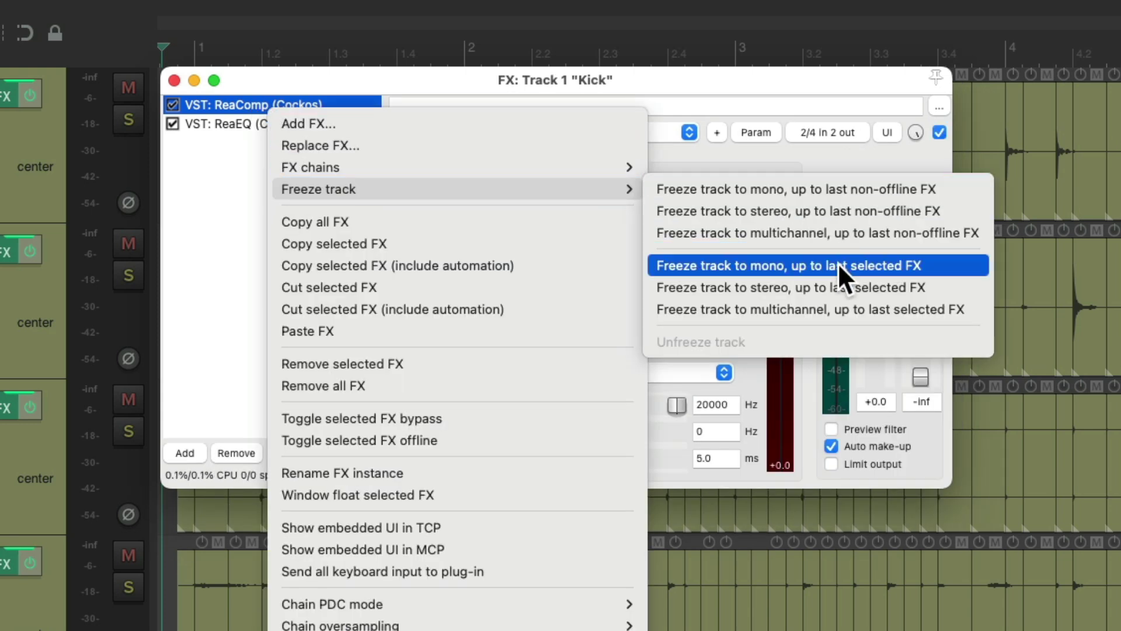
pyautogui.click(956, 266)
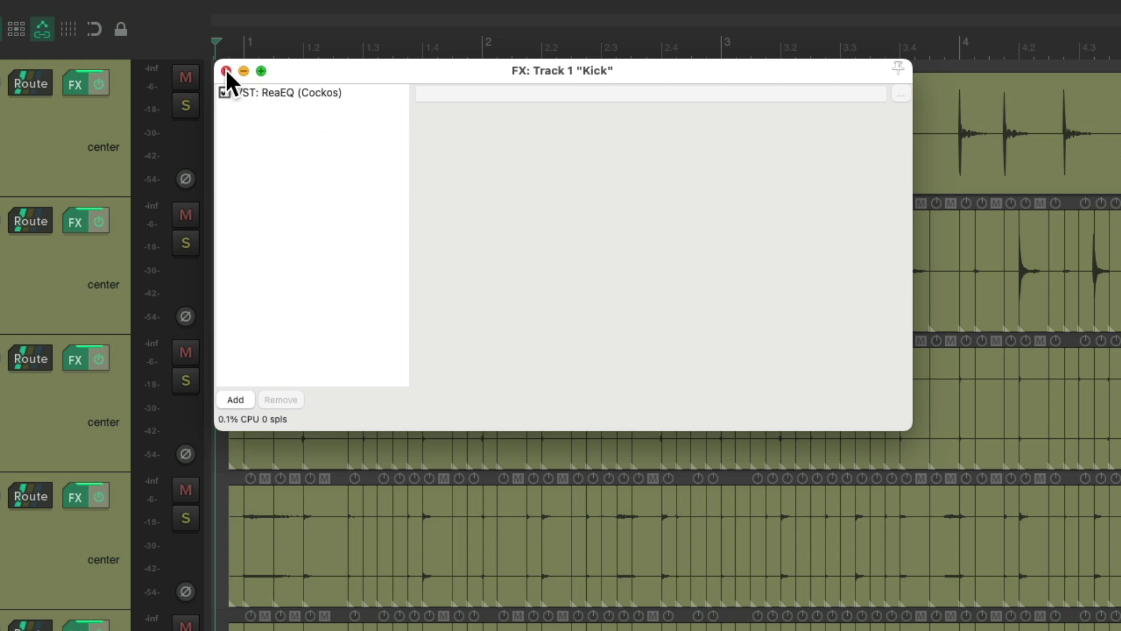
pyautogui.click(226, 71)
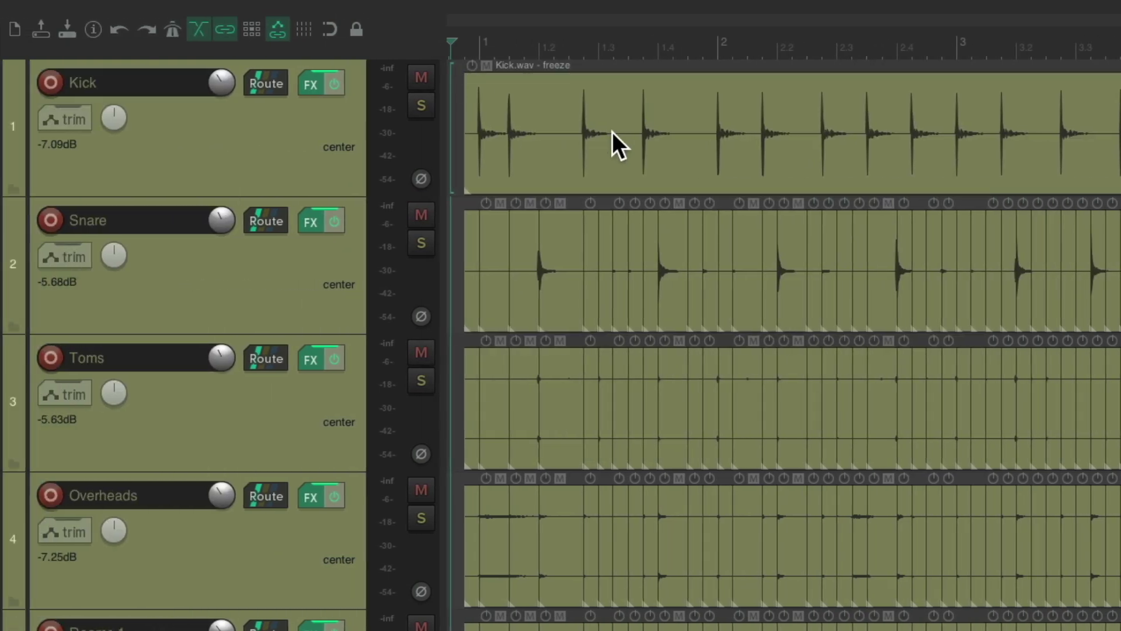
pyautogui.click(310, 89)
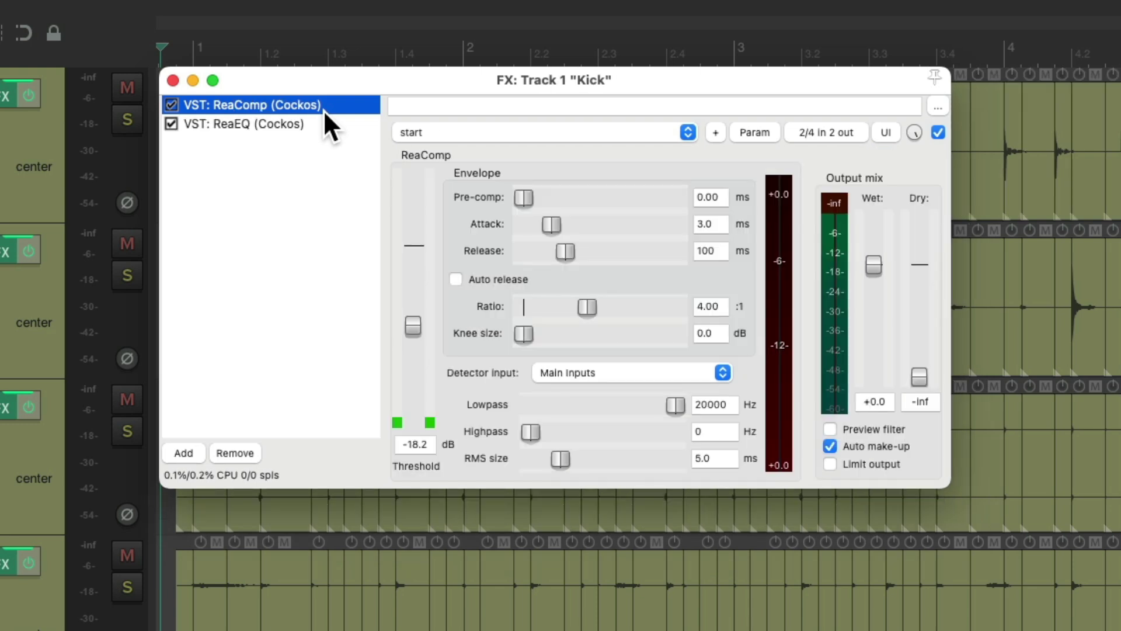
# - Open the Add FX browser from the Kick FX chain holding ReaComp and ReaEQ
pyautogui.click(334, 126)
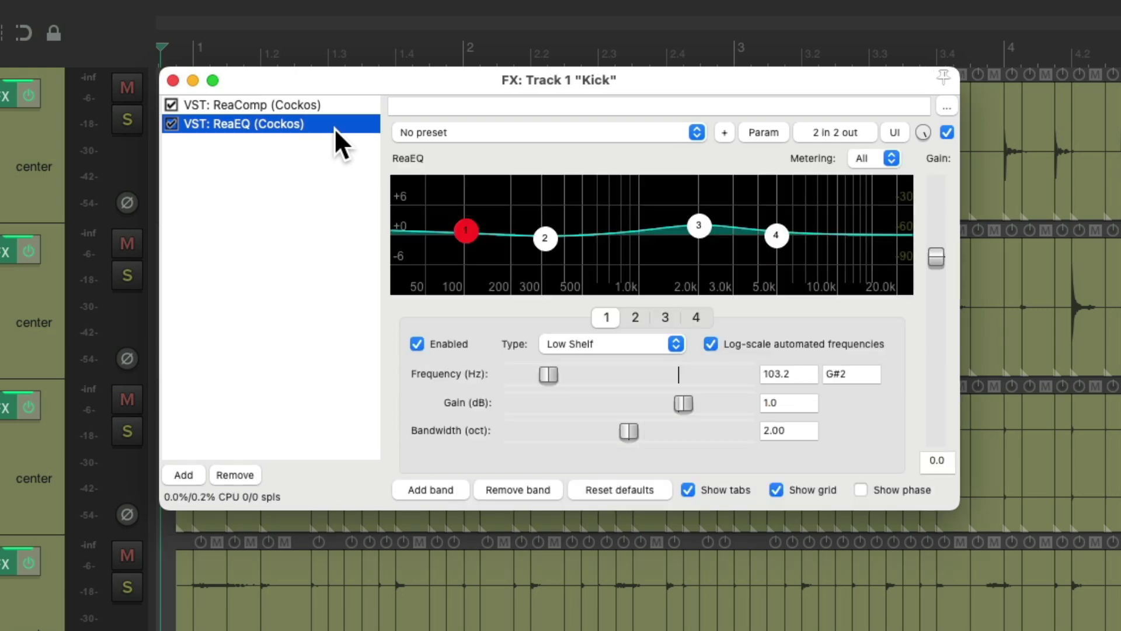
pyautogui.click(283, 209)
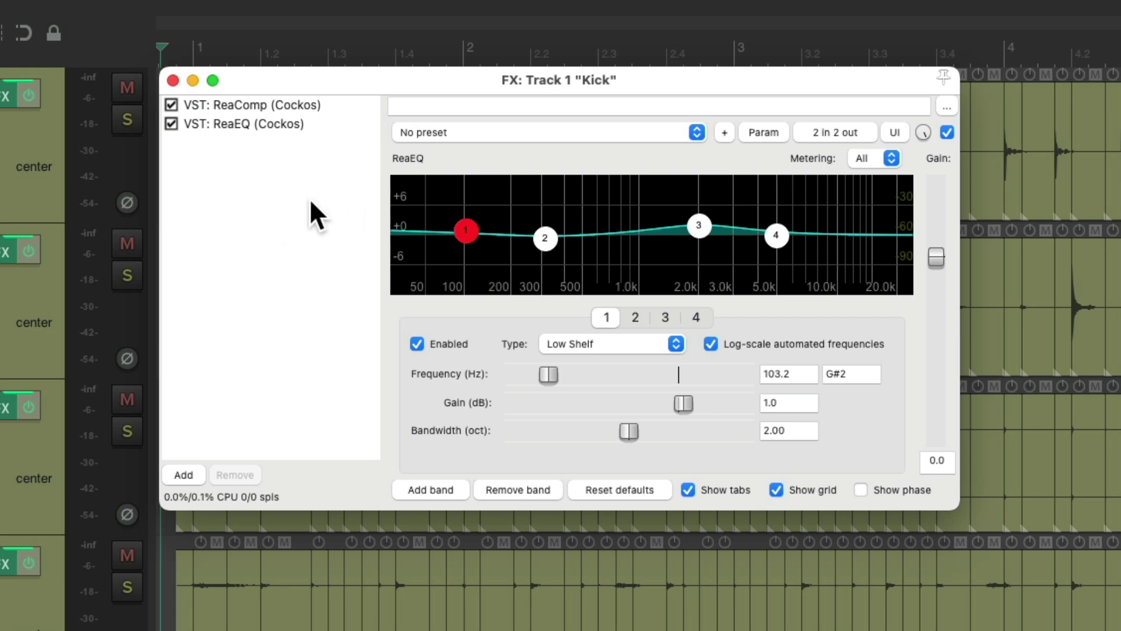
pyautogui.doubleClick(309, 198)
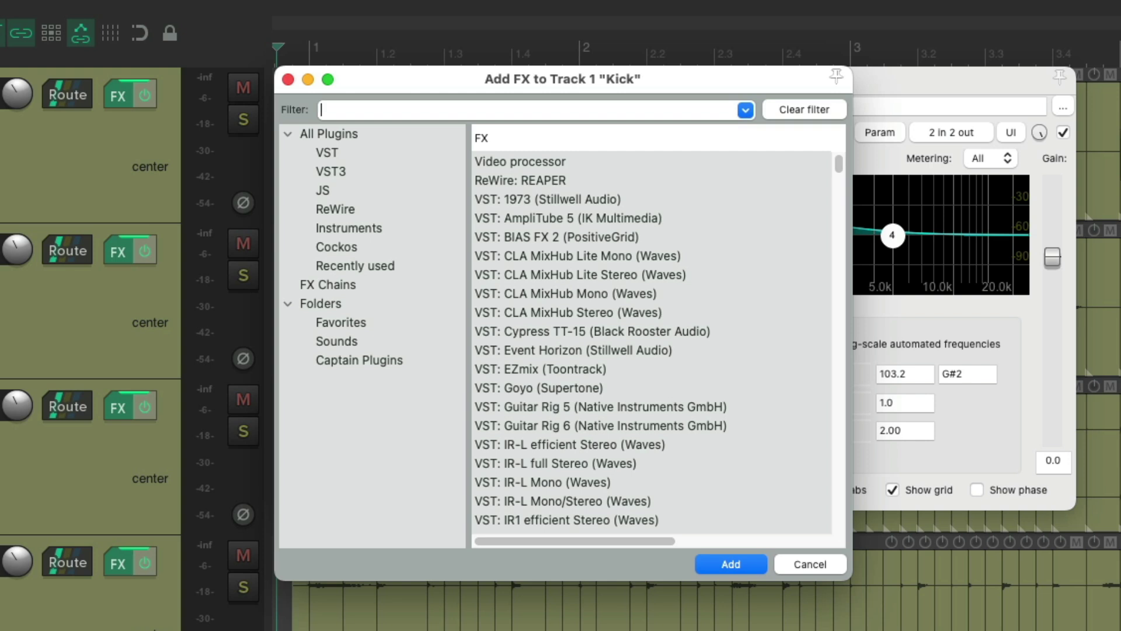
# - Add JS: Dynamic Range Meter via the 'meter' filter and move it above ReaComp and ReaEQ
pyautogui.write('meter')
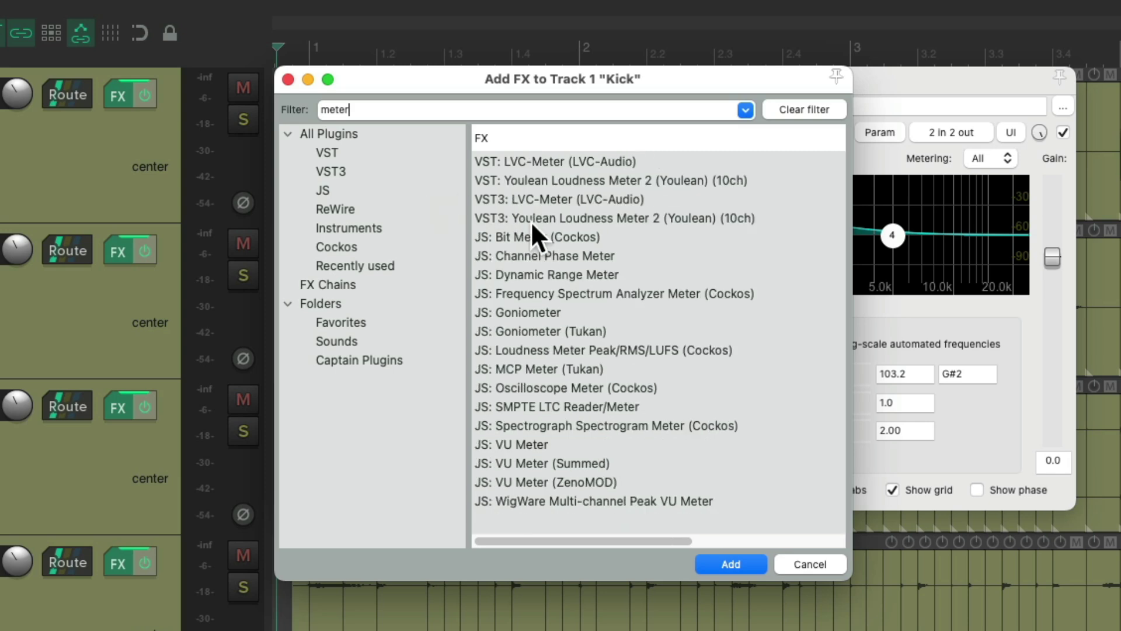
pyautogui.click(625, 273)
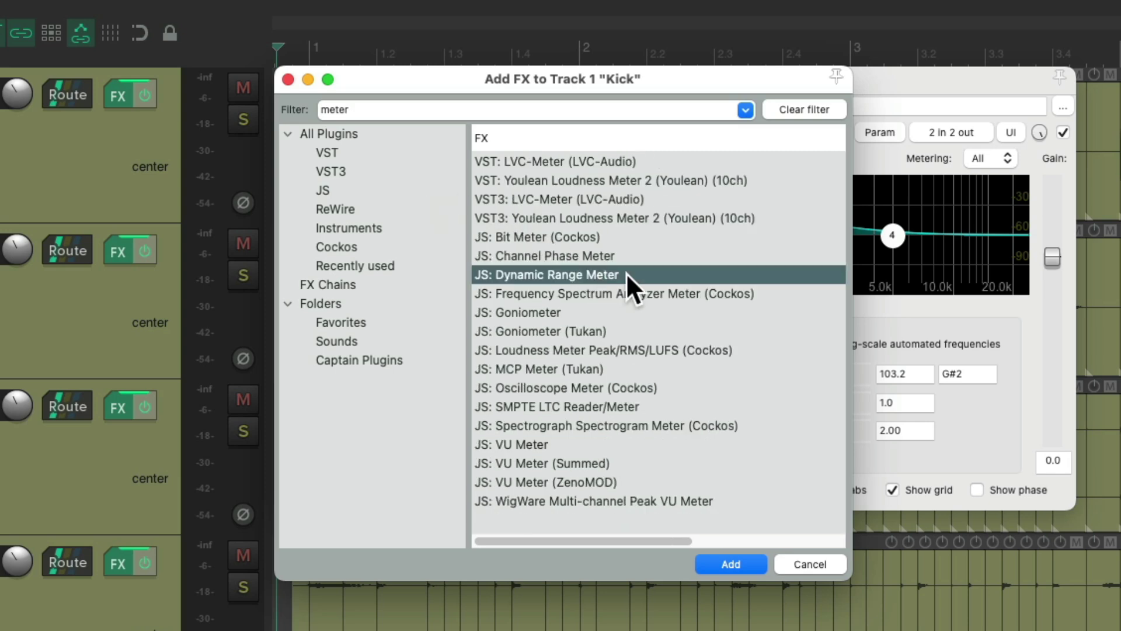
pyautogui.doubleClick(626, 273)
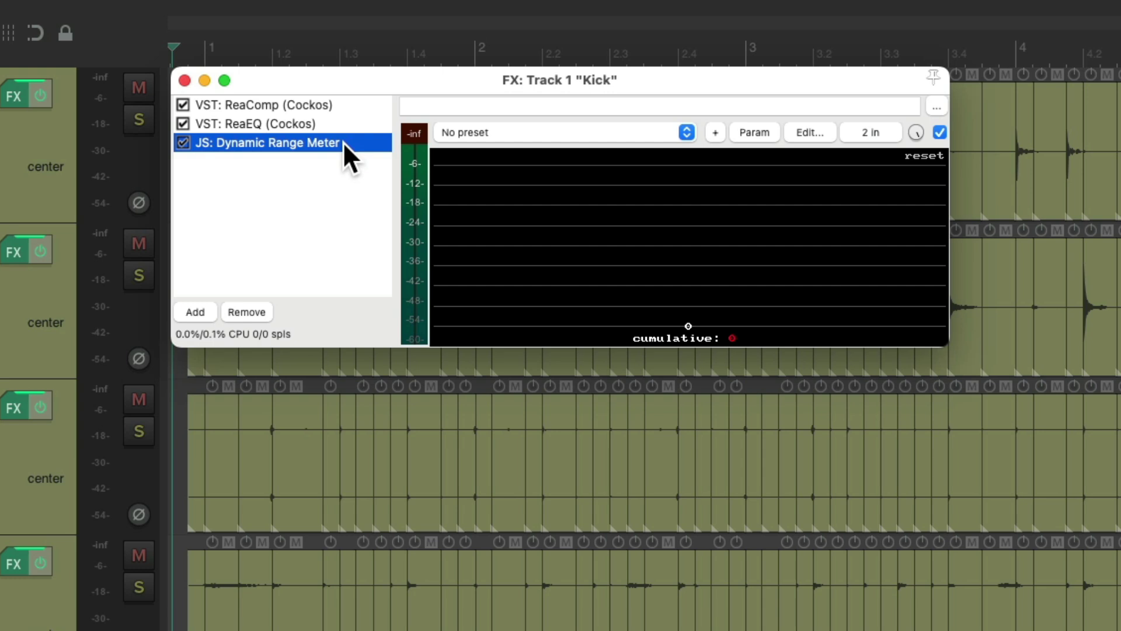
pyautogui.moveTo(342, 142); pyautogui.dragTo(346, 96)
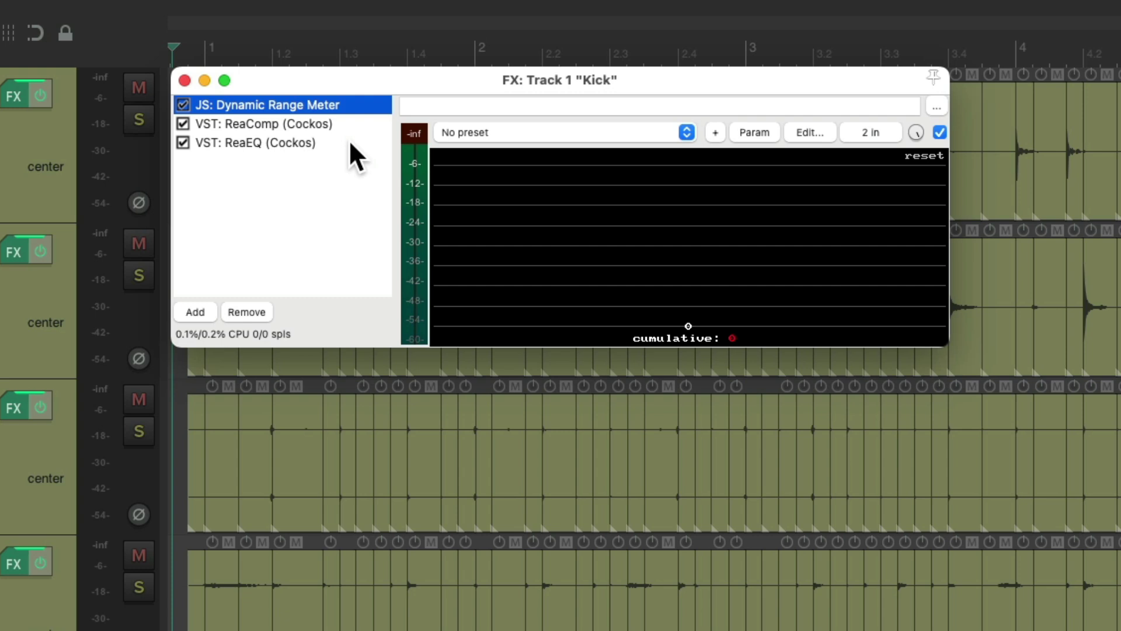
# - Rename the Dynamic Range Meter at the top of Kick's FX chain to 'FREEZE TRACKS ONLY'
pyautogui.rightClick(325, 104)
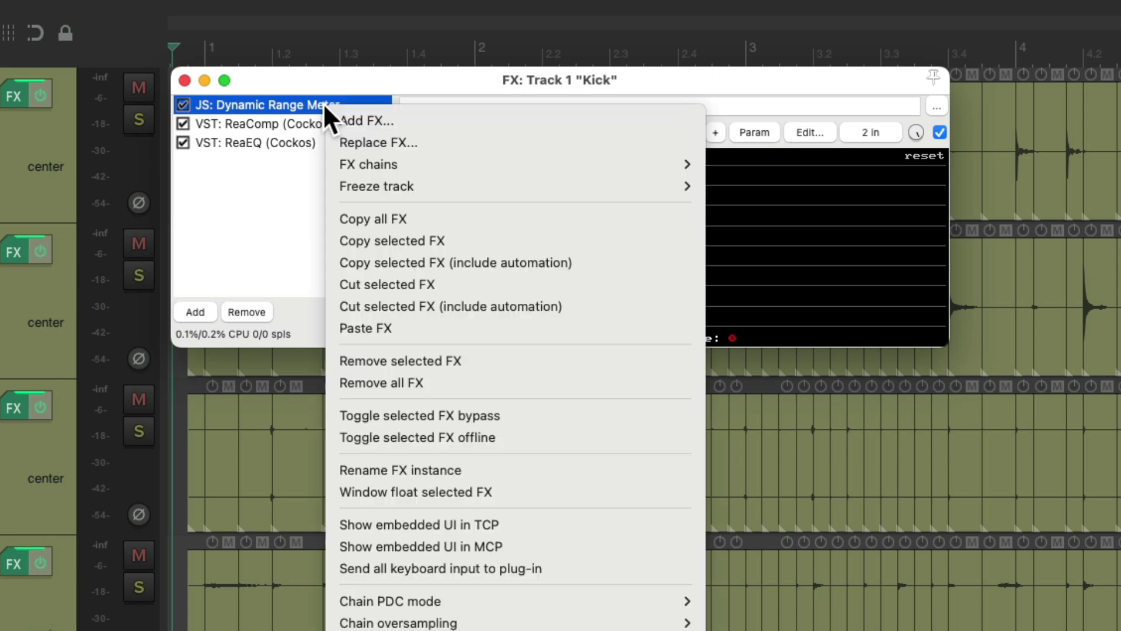
pyautogui.click(334, 470)
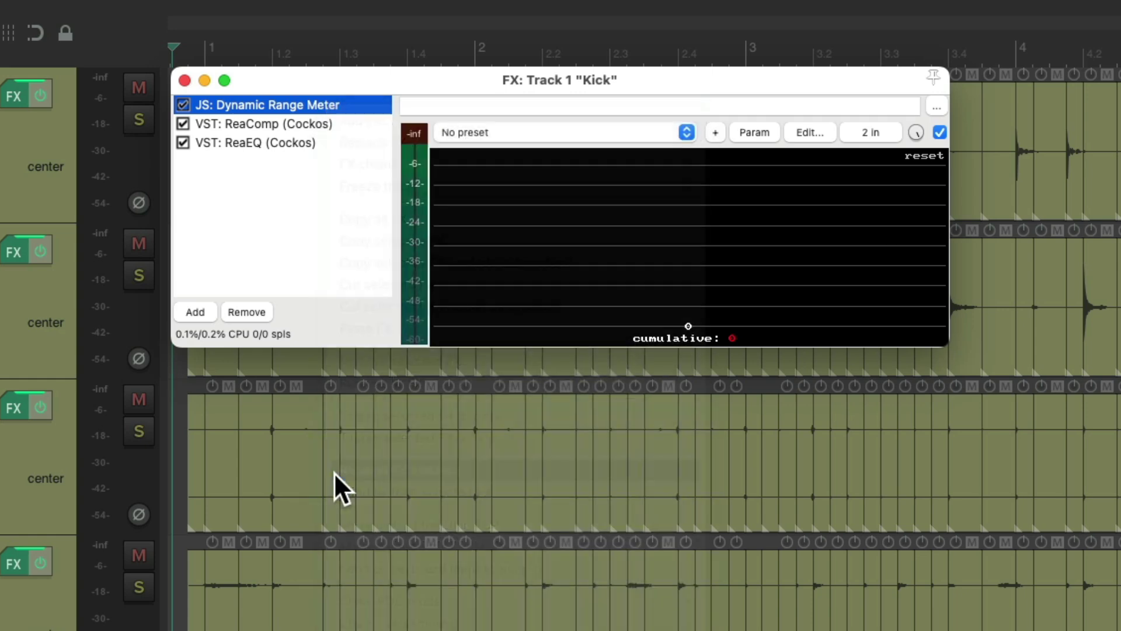
pyautogui.write('"')
pyautogui.write('FREEZE TRACKS ONLY**')
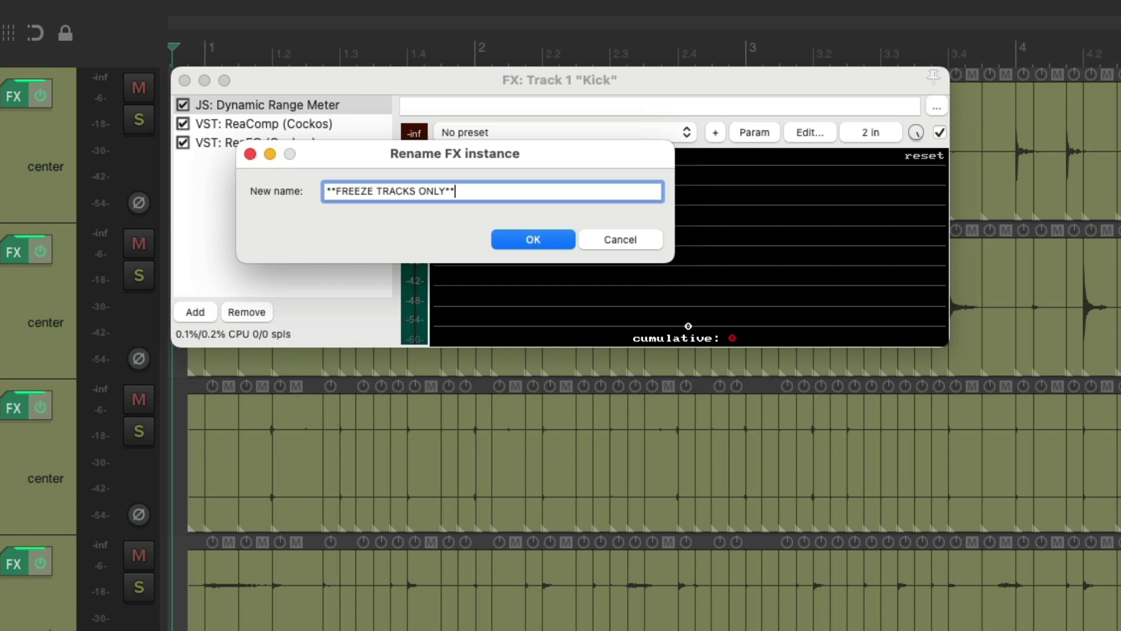
pyautogui.click(528, 236)
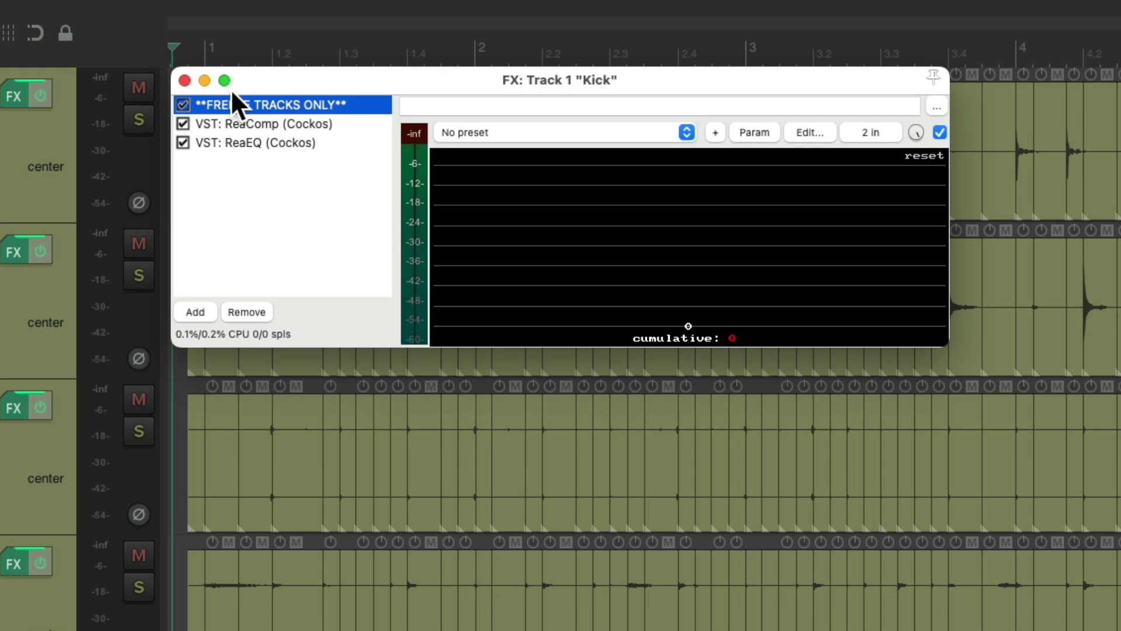
# - Bypass FREEZE TRACKS ONLY and freeze Kick to mono up to it, creating Drums_freeze_Kick-039.wav
pyautogui.click(183, 105)
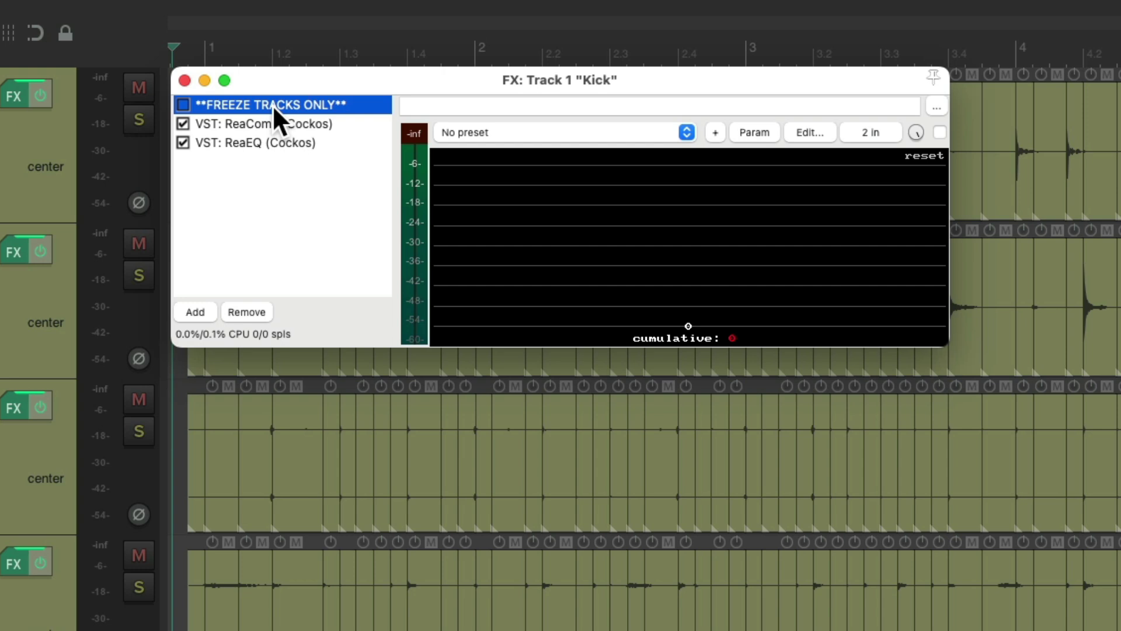
pyautogui.rightClick(272, 104)
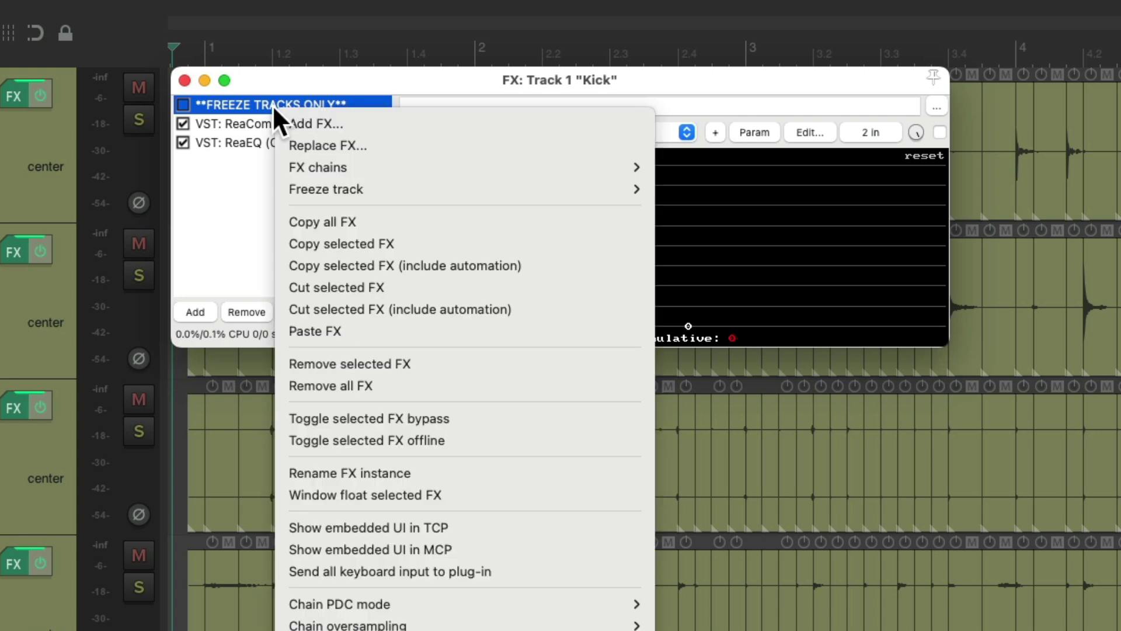
pyautogui.moveTo(285, 188)
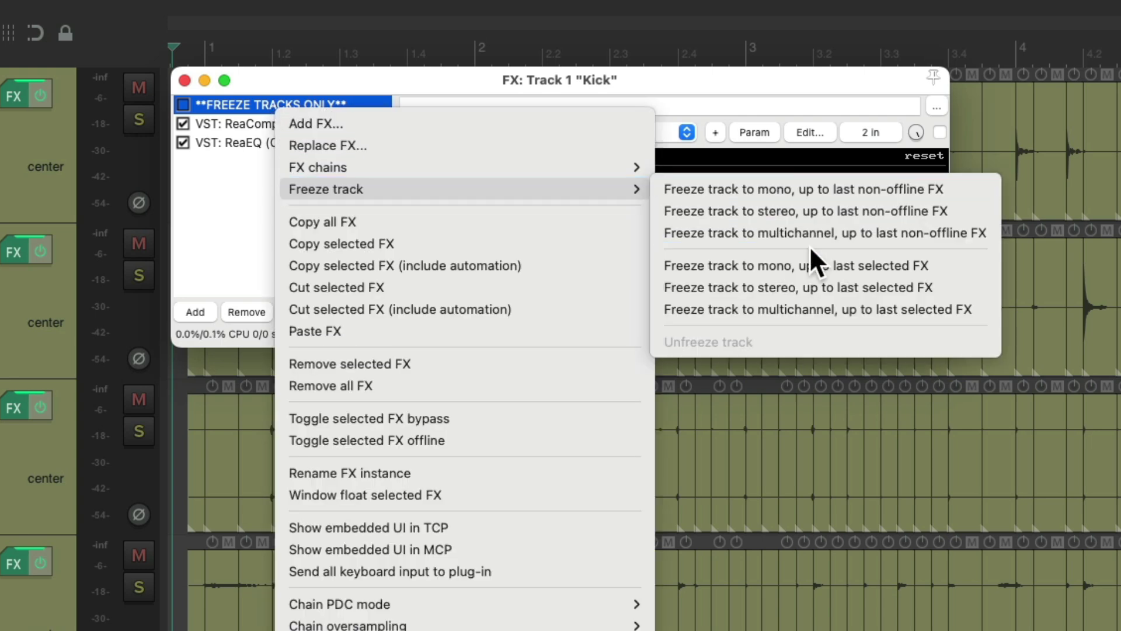
pyautogui.click(940, 265)
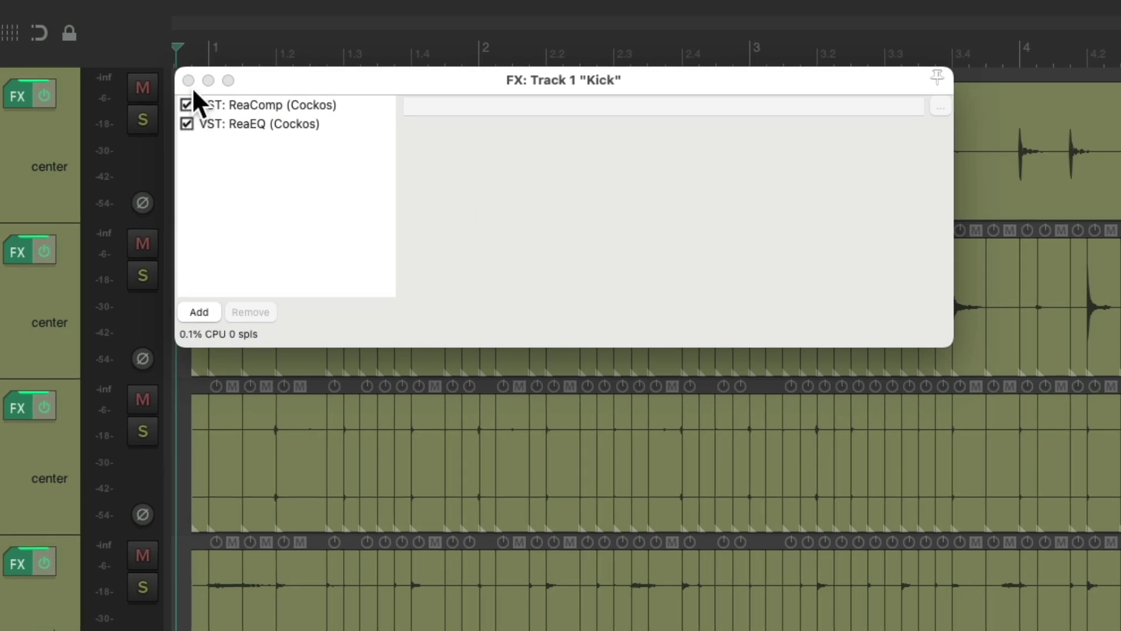
pyautogui.click(188, 80)
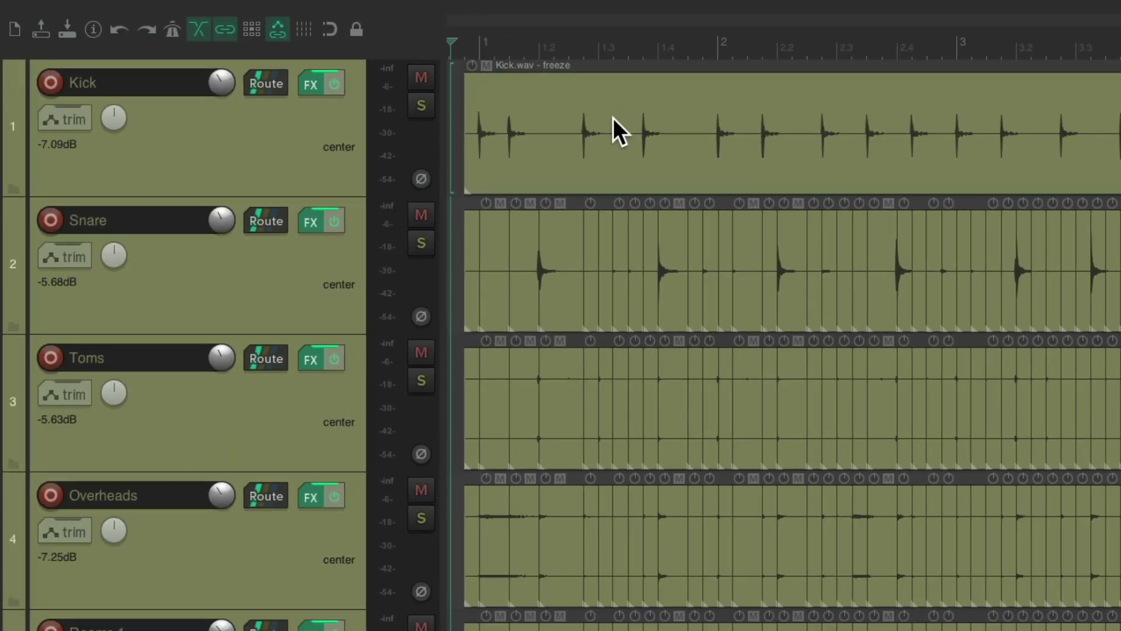
# - Review Kick's ReaComp and ReaEQ settings, then close its FX chain window
pyautogui.click(310, 84)
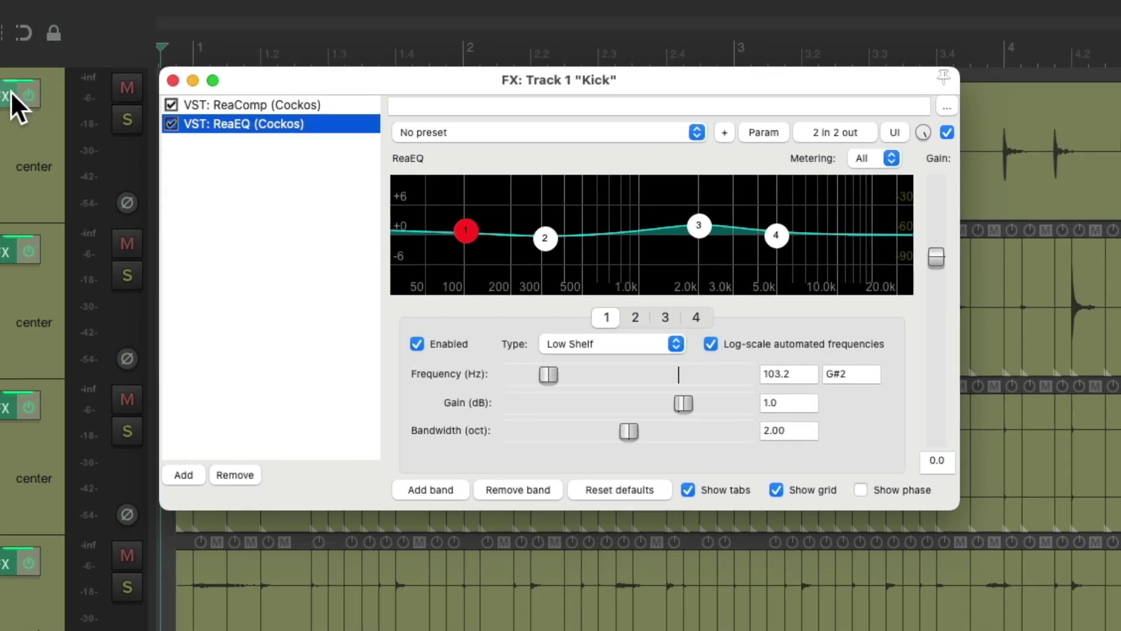
pyautogui.click(259, 105)
pyautogui.click(308, 120)
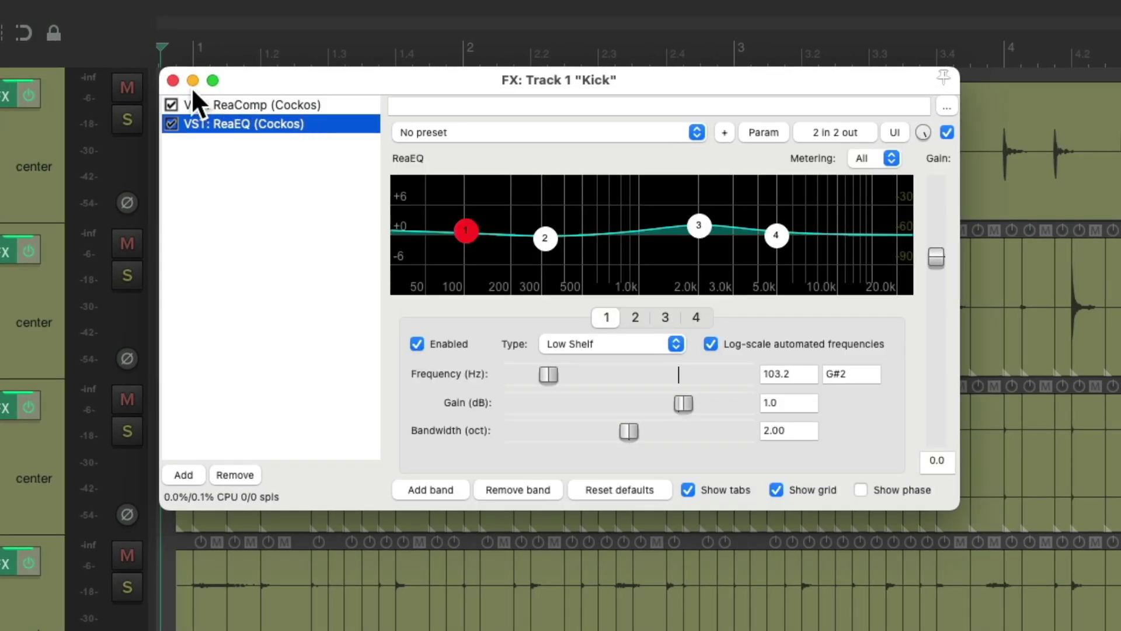
pyautogui.click(172, 80)
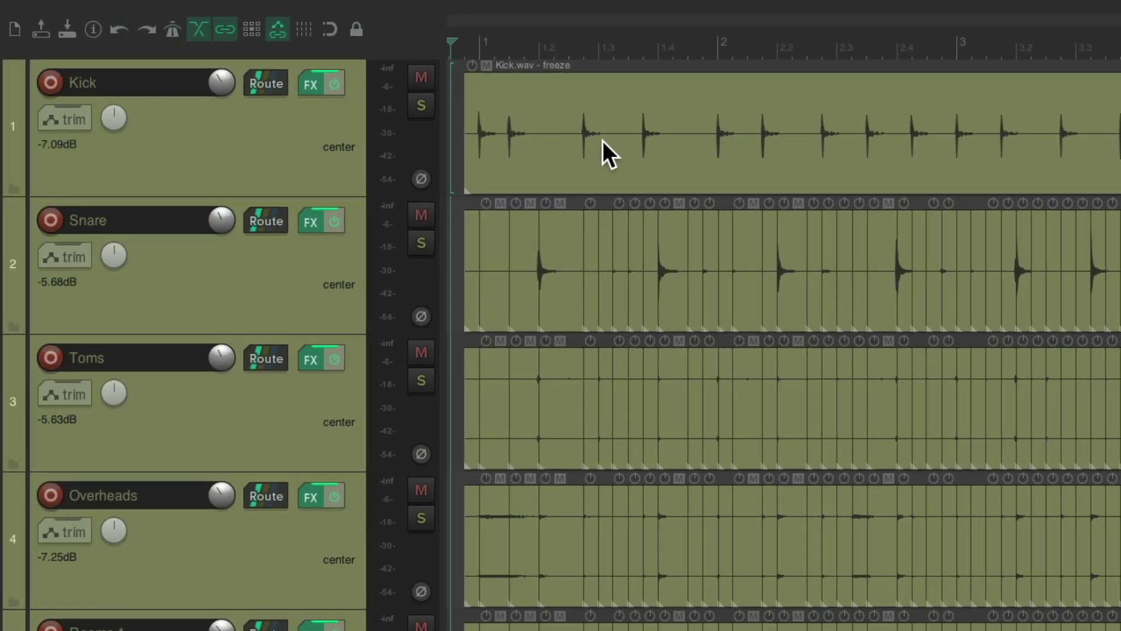
# - Unfreeze Kick and zoom the timeline to inspect the restored split Kick.wav items
pyautogui.rightClick(291, 141)
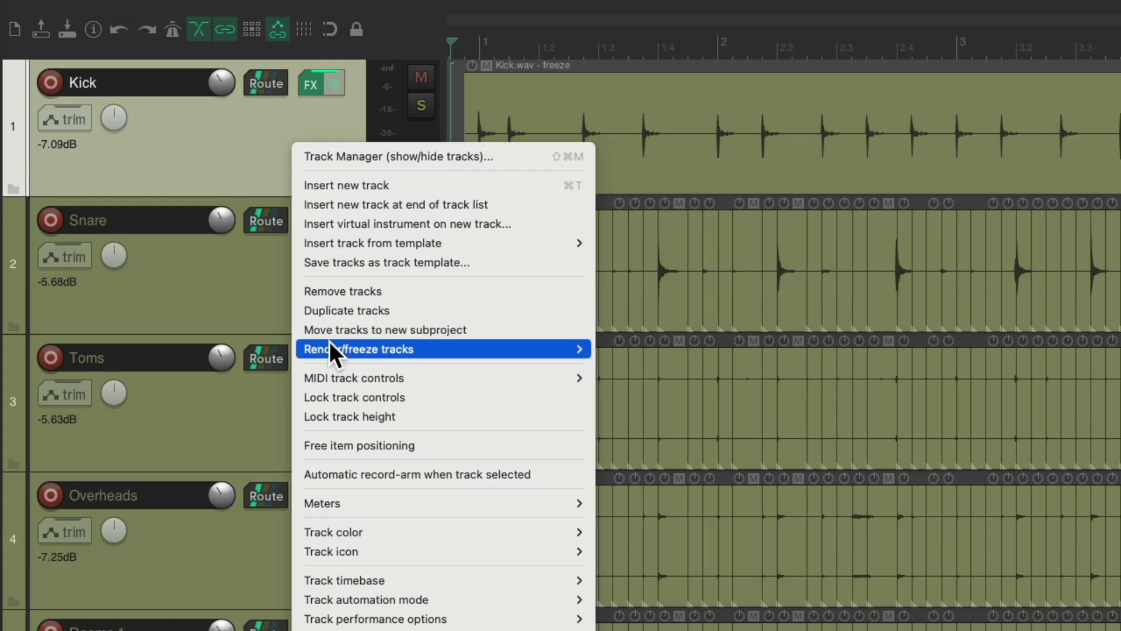
pyautogui.moveTo(323, 348)
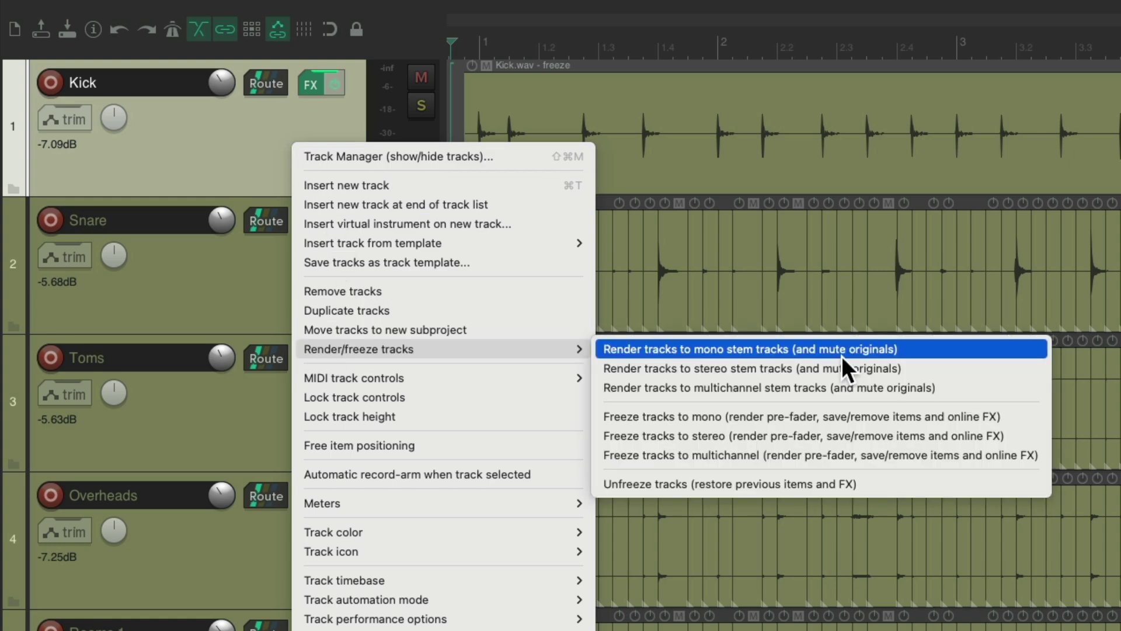
pyautogui.click(867, 481)
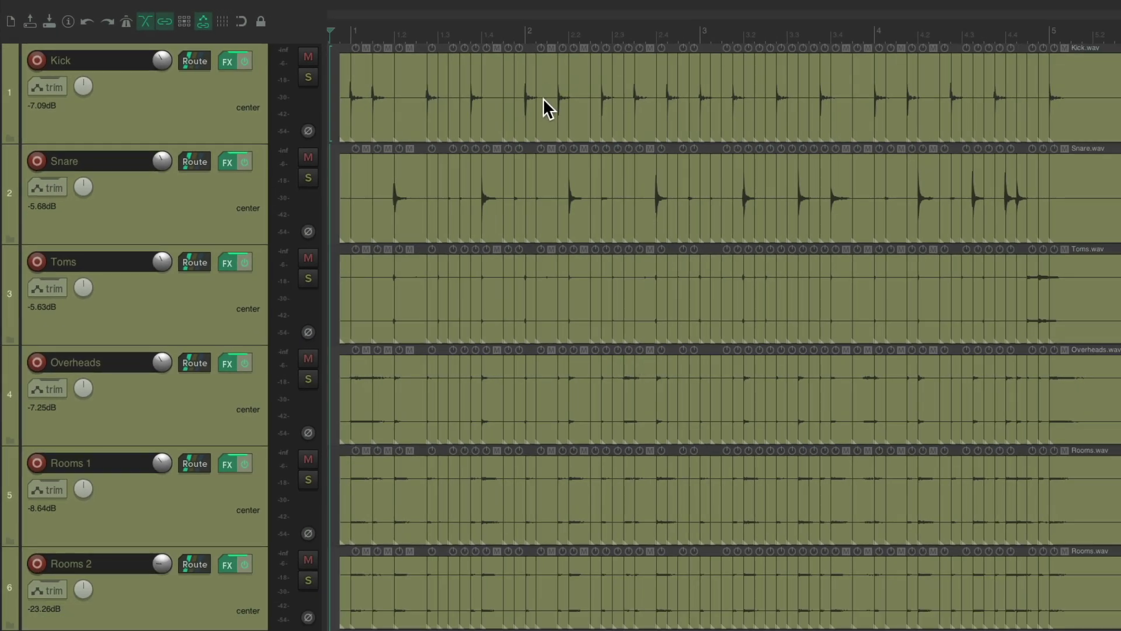
pyautogui.scroll(5, 525, 122)
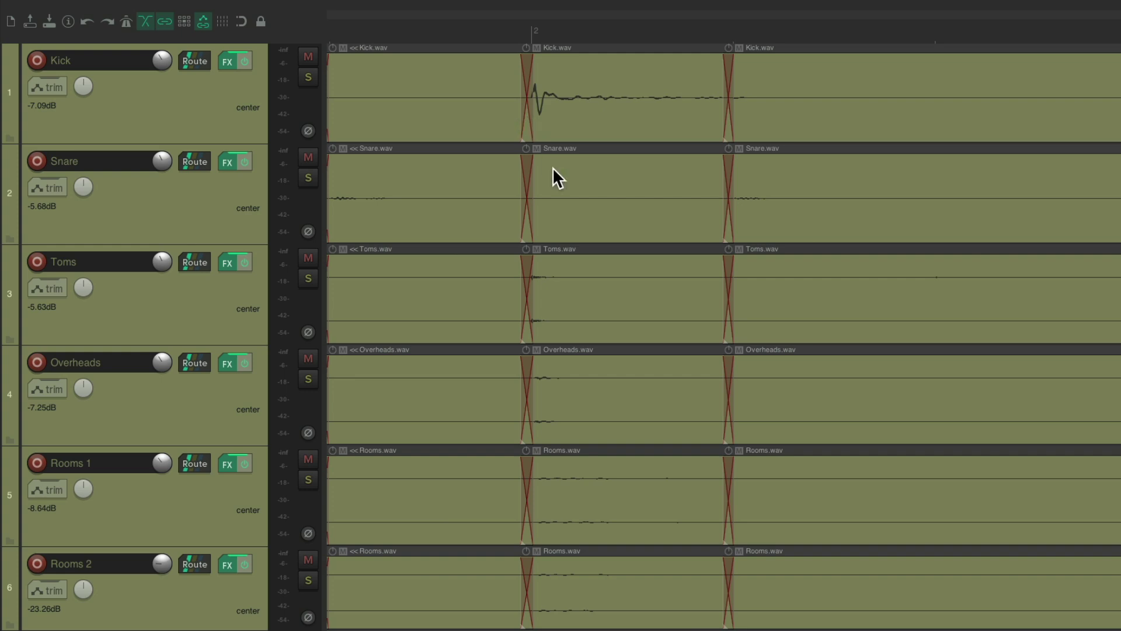
pyautogui.hscroll(5, 558, 174)
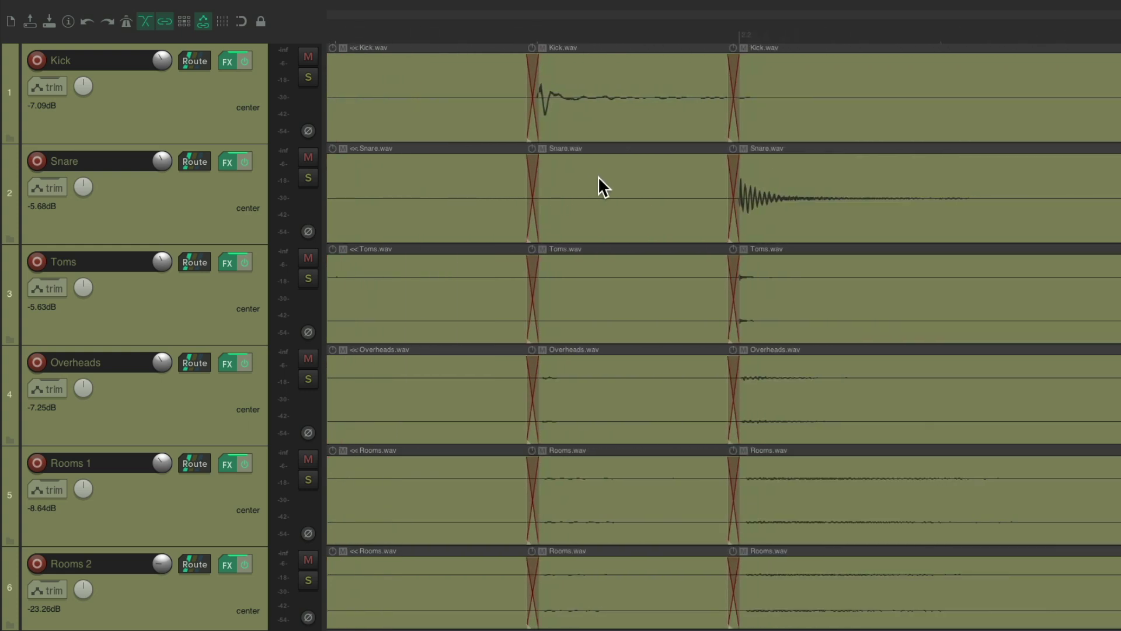
pyautogui.scroll(-8, 598, 177)
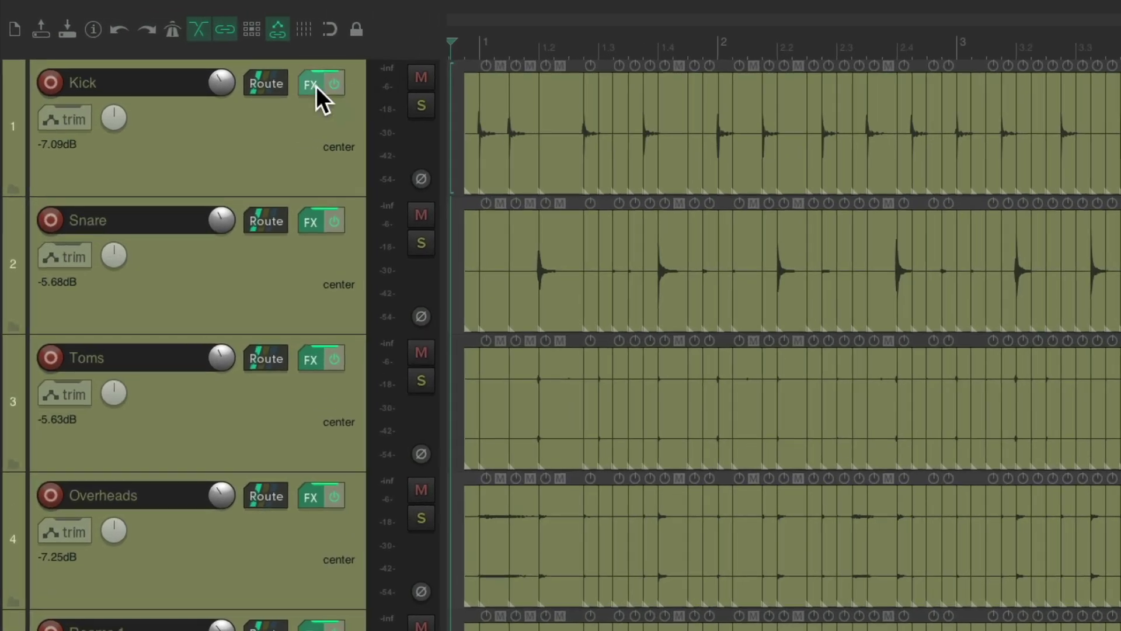
# - Copy Kick's FREEZE TRACKS ONLY effect to the top of the other drum tracks' FX chains in the Mixer
pyautogui.click(228, 62)
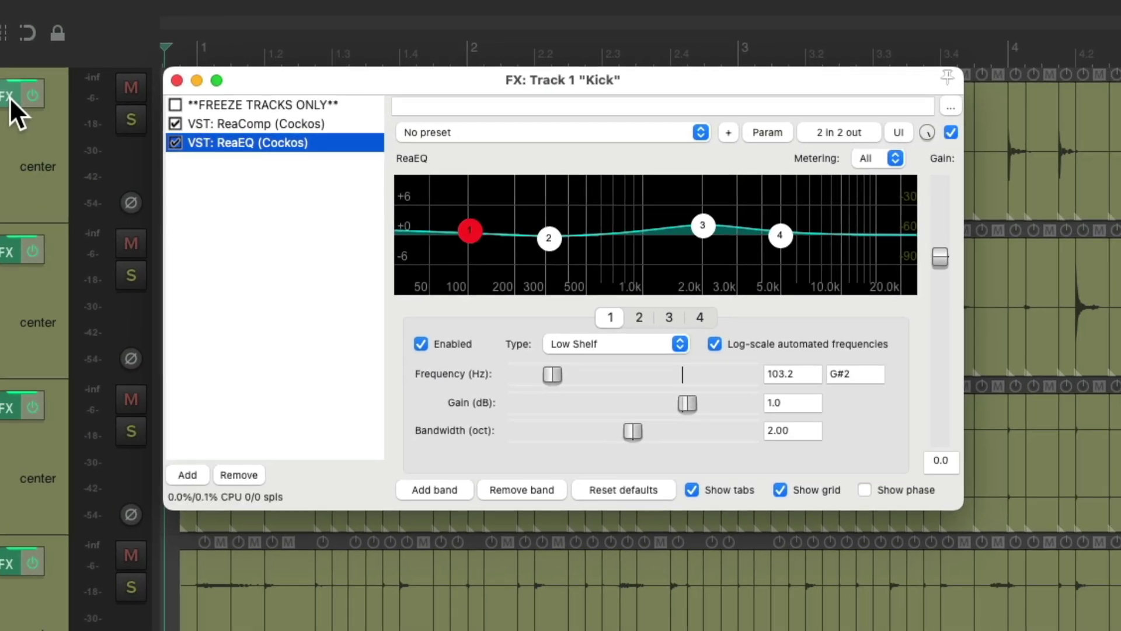
pyautogui.click(350, 104)
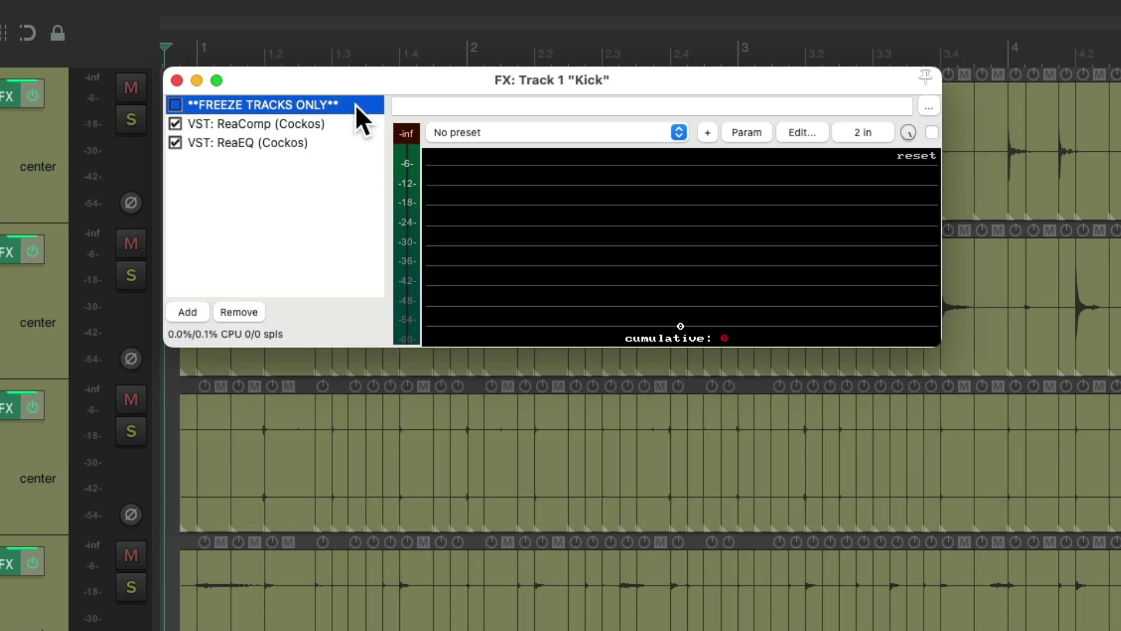
pyautogui.click(177, 80)
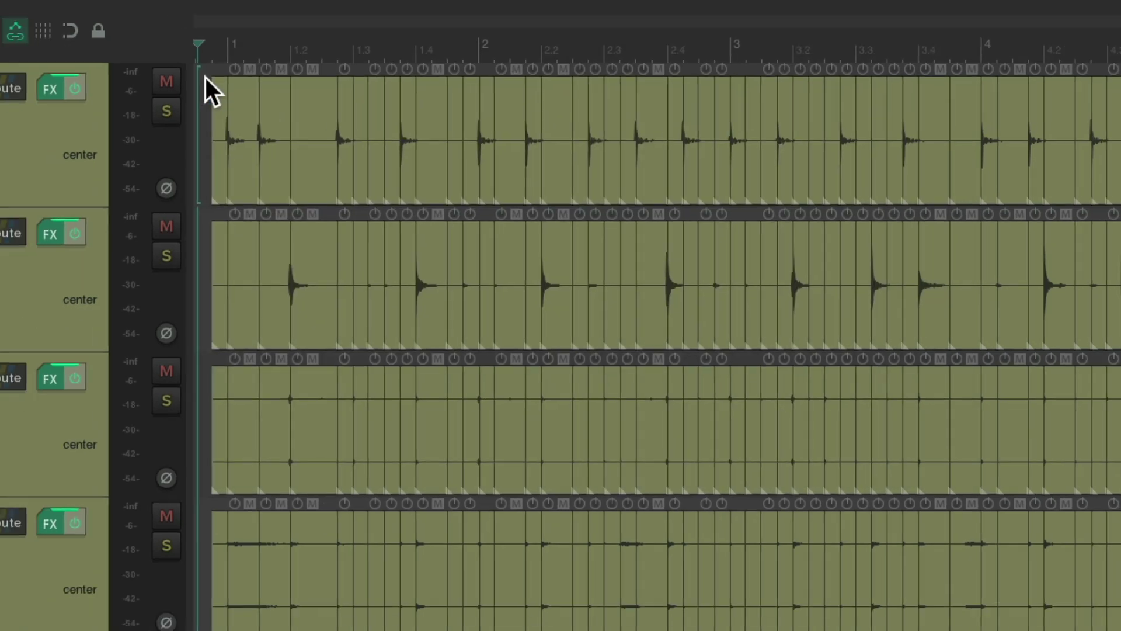
pyautogui.hotkey('ctrl', 'm')
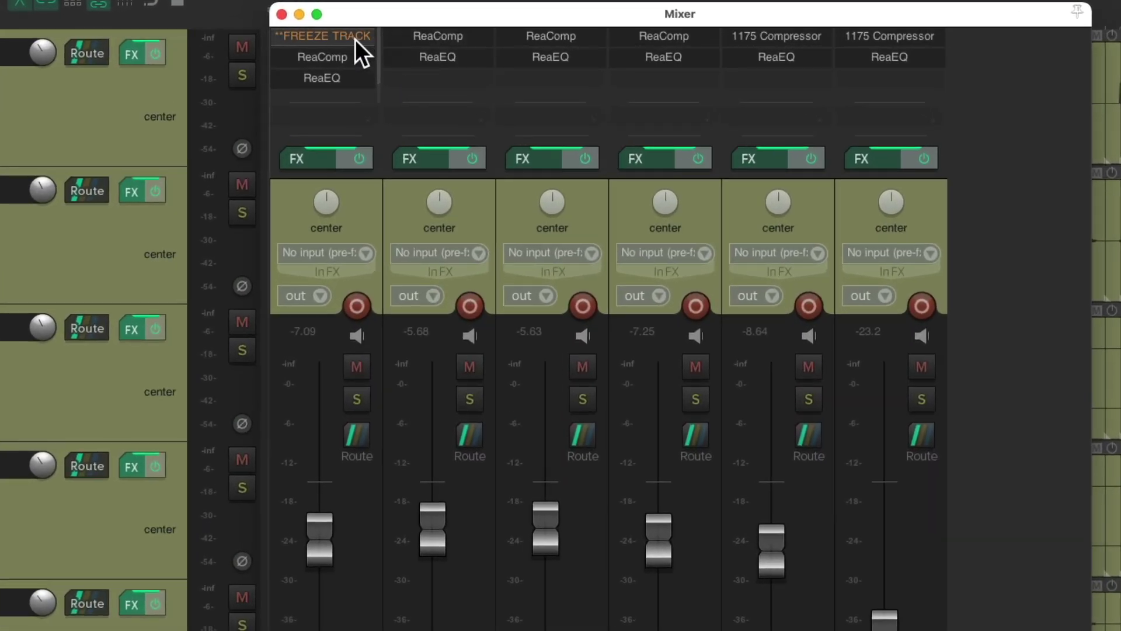
pyautogui.moveTo(356, 40); pyautogui.dragTo(882, 38)
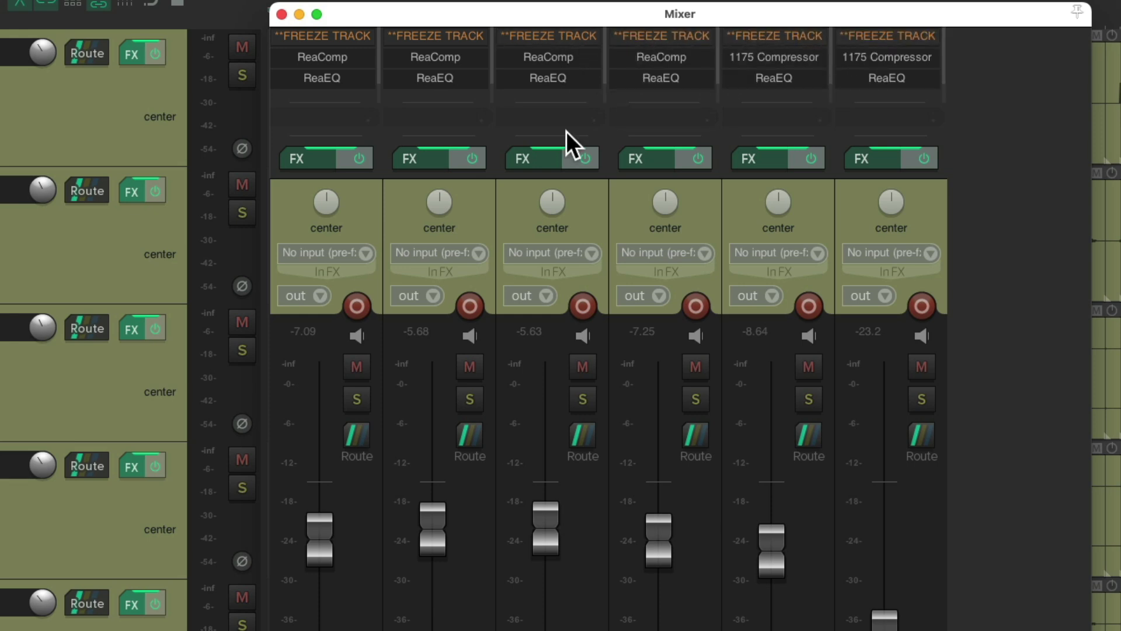
# - Freeze Kick and Snare to mono up to the FREEZE TRACKS ONLY dummy effect
pyautogui.click(321, 159)
pyautogui.rightClick(424, 64)
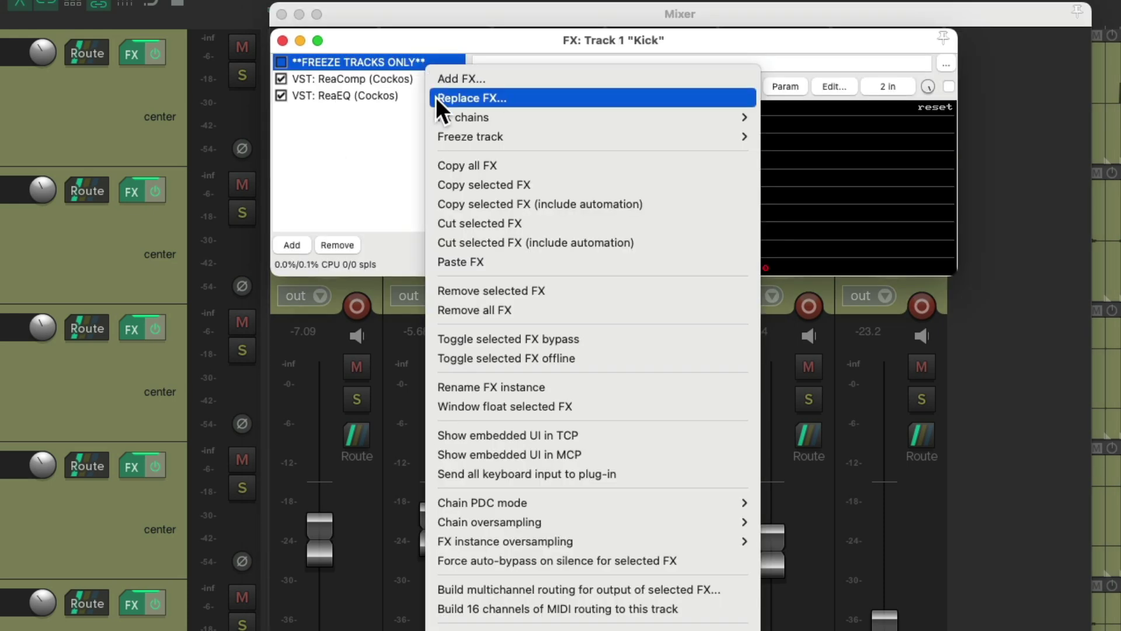
pyautogui.moveTo(449, 134)
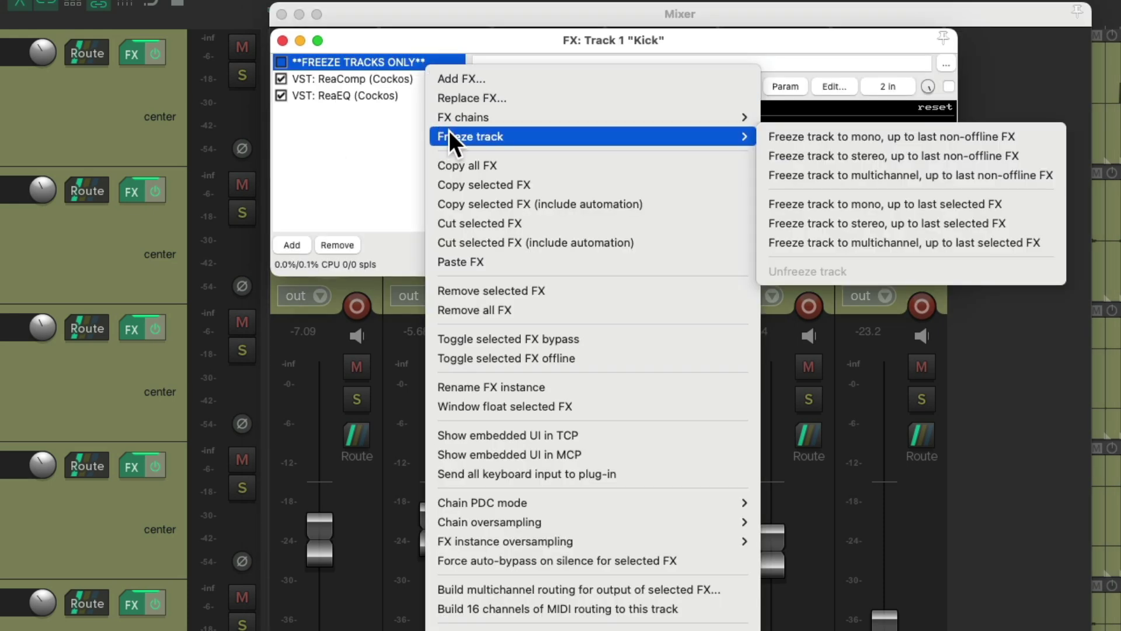
pyautogui.click(947, 197)
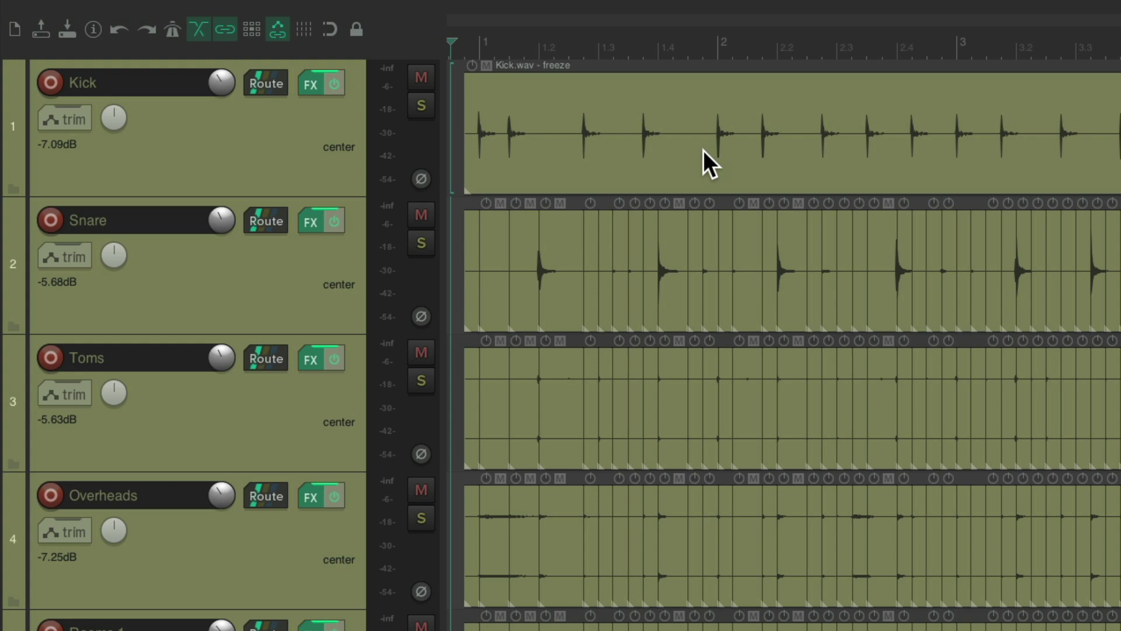
pyautogui.press('super+m')
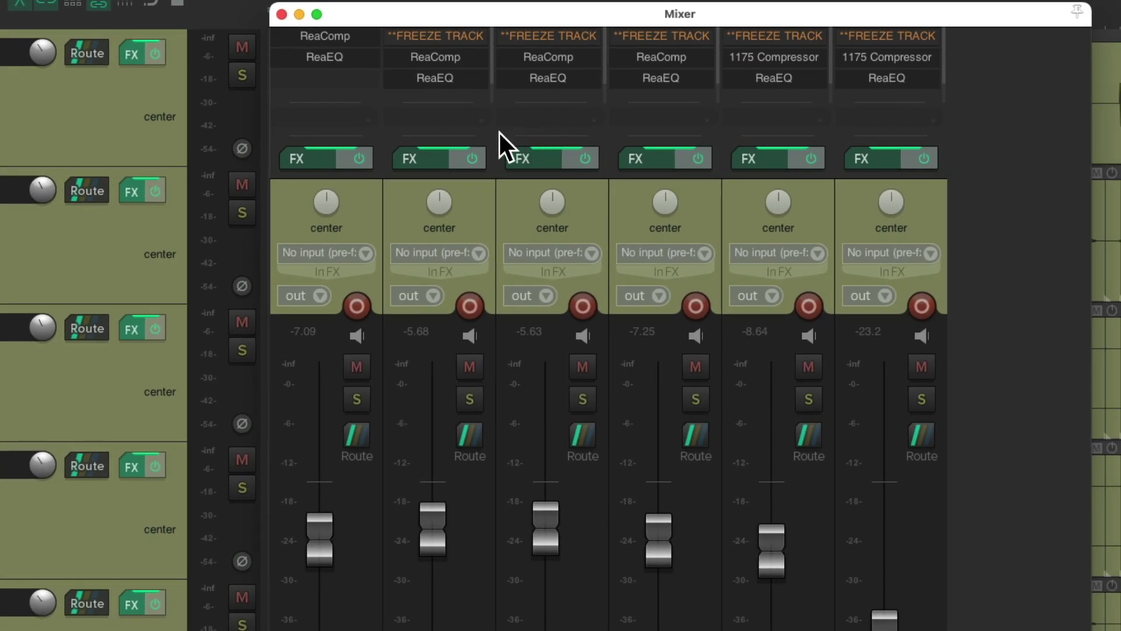
pyautogui.click(433, 155)
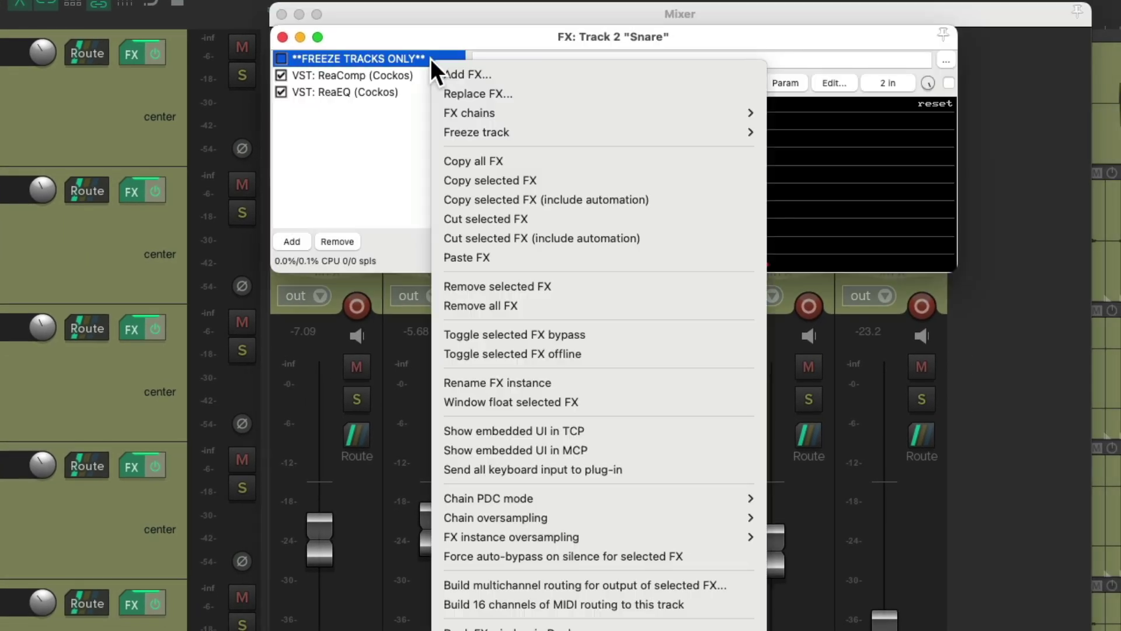
pyautogui.moveTo(444, 126)
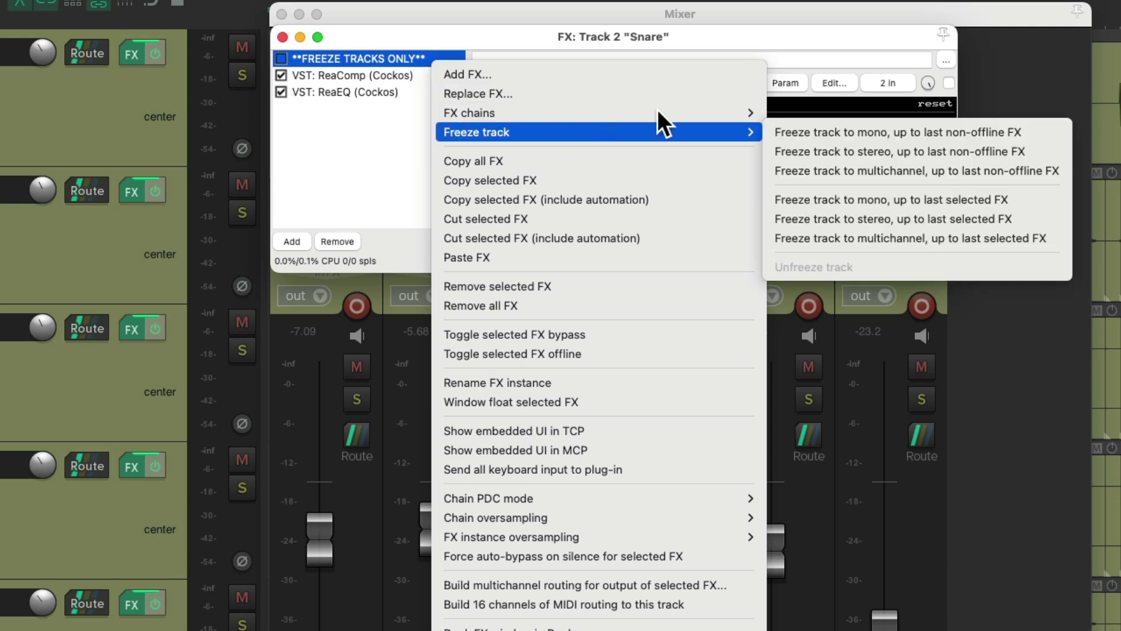
pyautogui.click(871, 204)
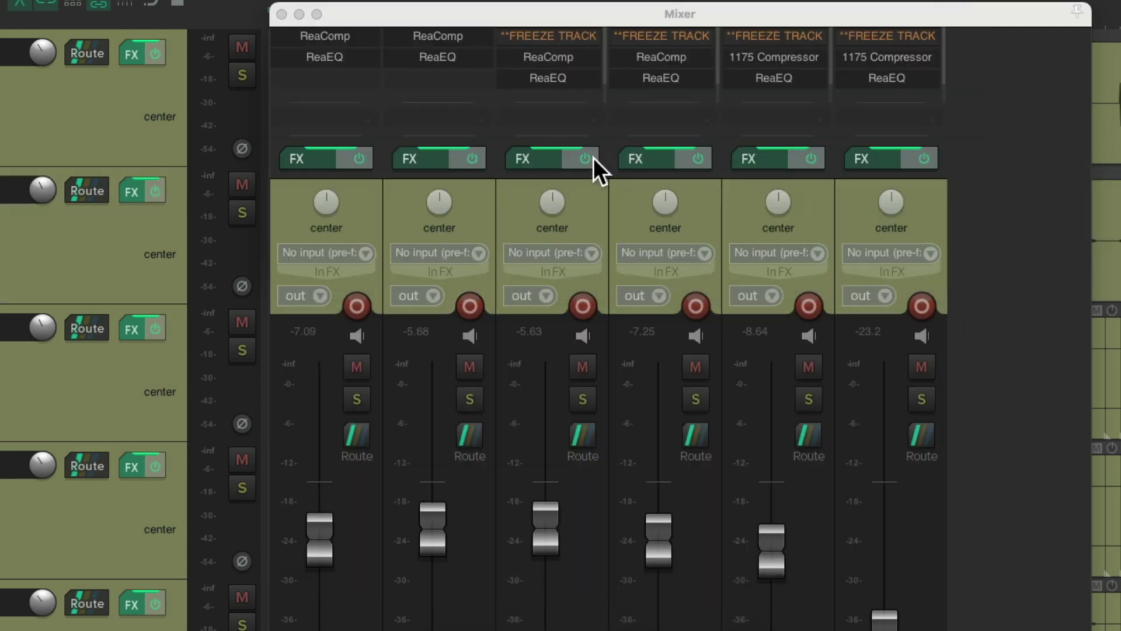
# - Freeze Toms and Overheads to stereo up to the dummy effect
pyautogui.click(541, 160)
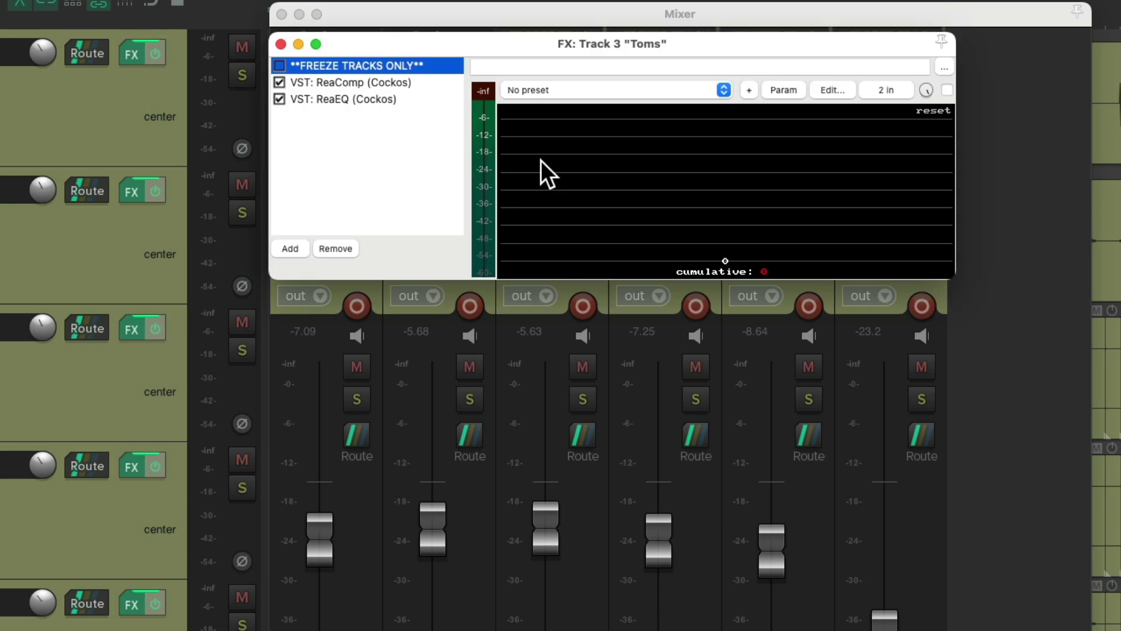
pyautogui.rightClick(441, 63)
pyautogui.moveTo(456, 136)
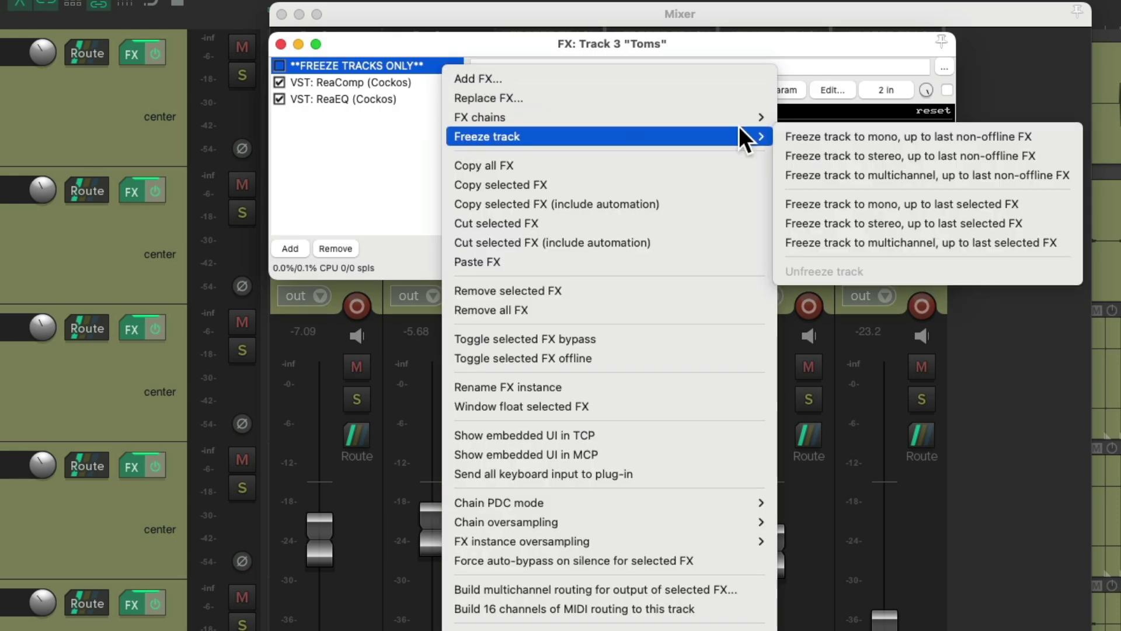
pyautogui.click(1034, 223)
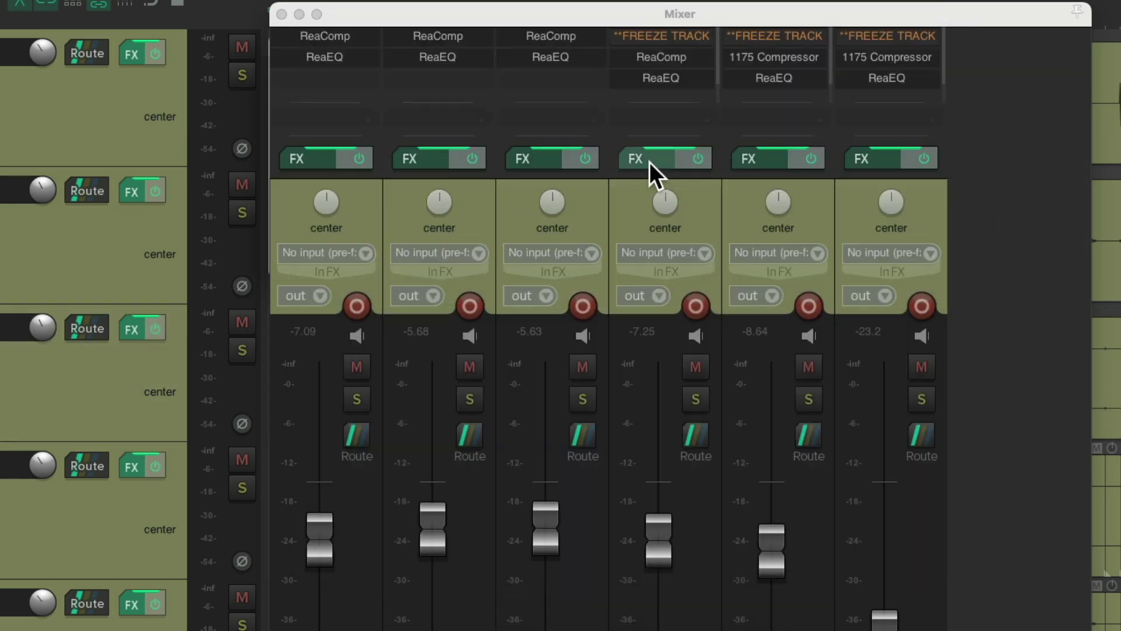
pyautogui.click(650, 159)
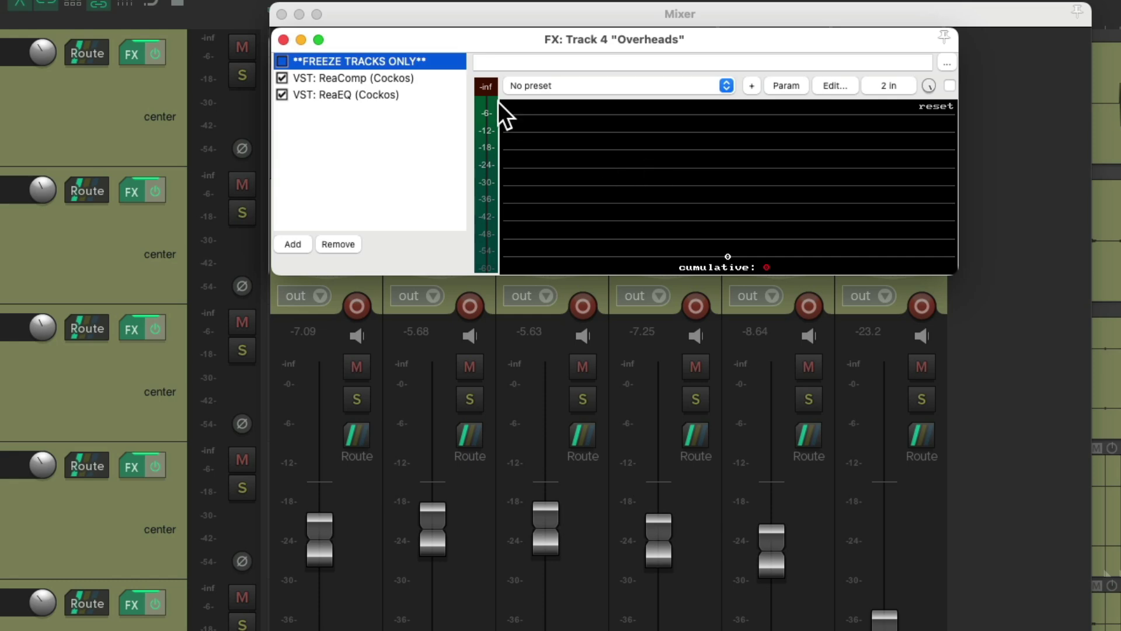
pyautogui.rightClick(435, 59)
pyautogui.moveTo(457, 129)
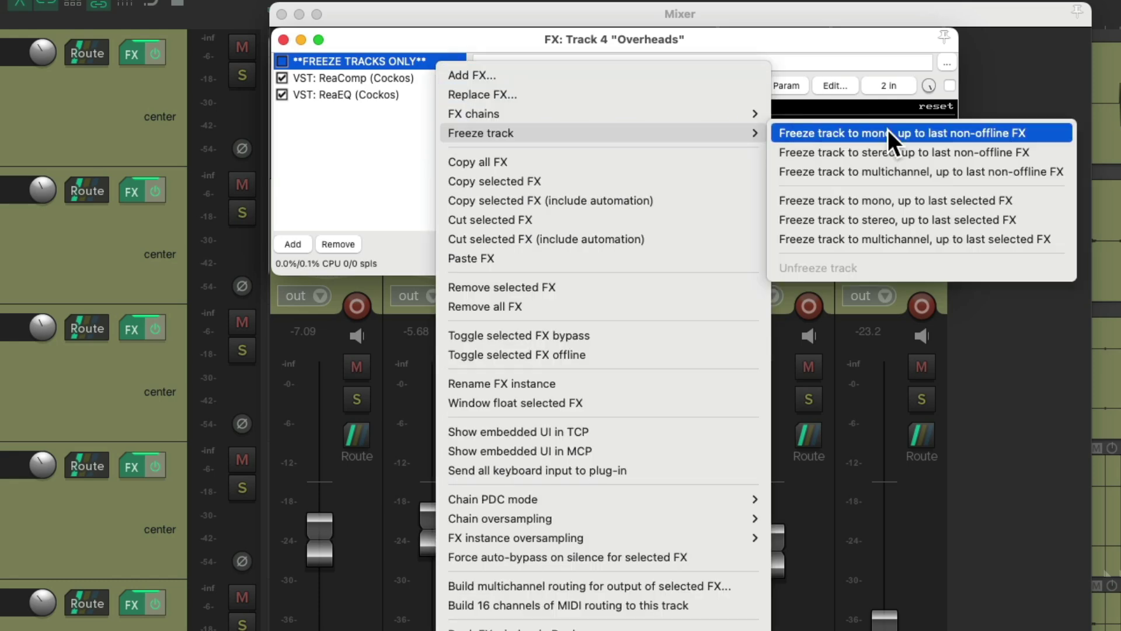
pyautogui.click(884, 217)
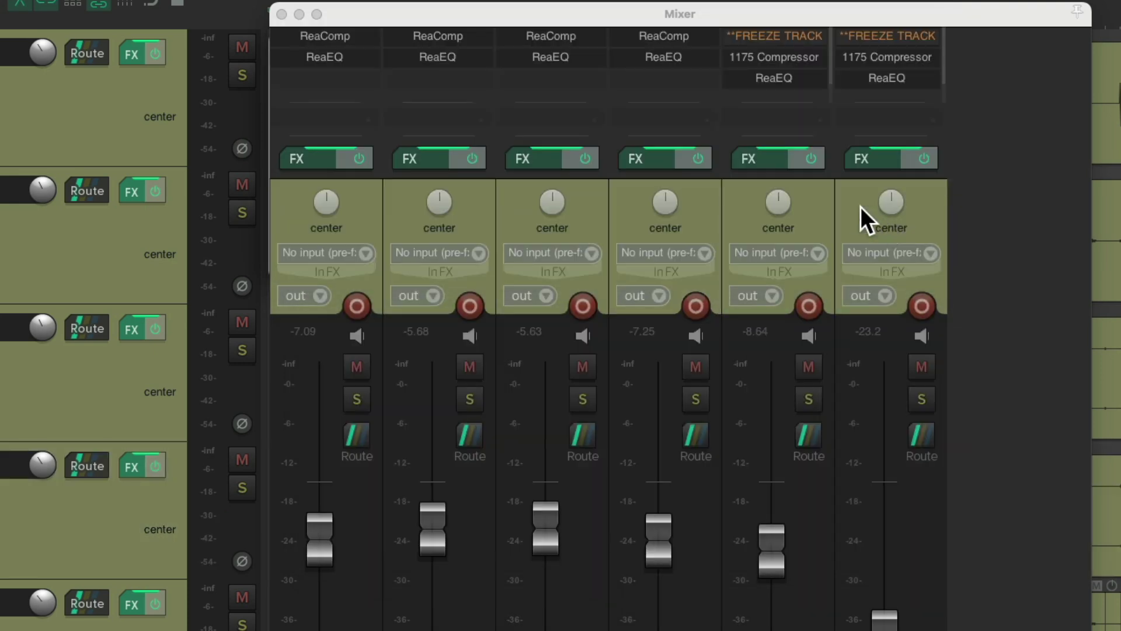
# - Freeze Rooms 1 and Rooms 2 to stereo up to the dummy effect
pyautogui.click(756, 160)
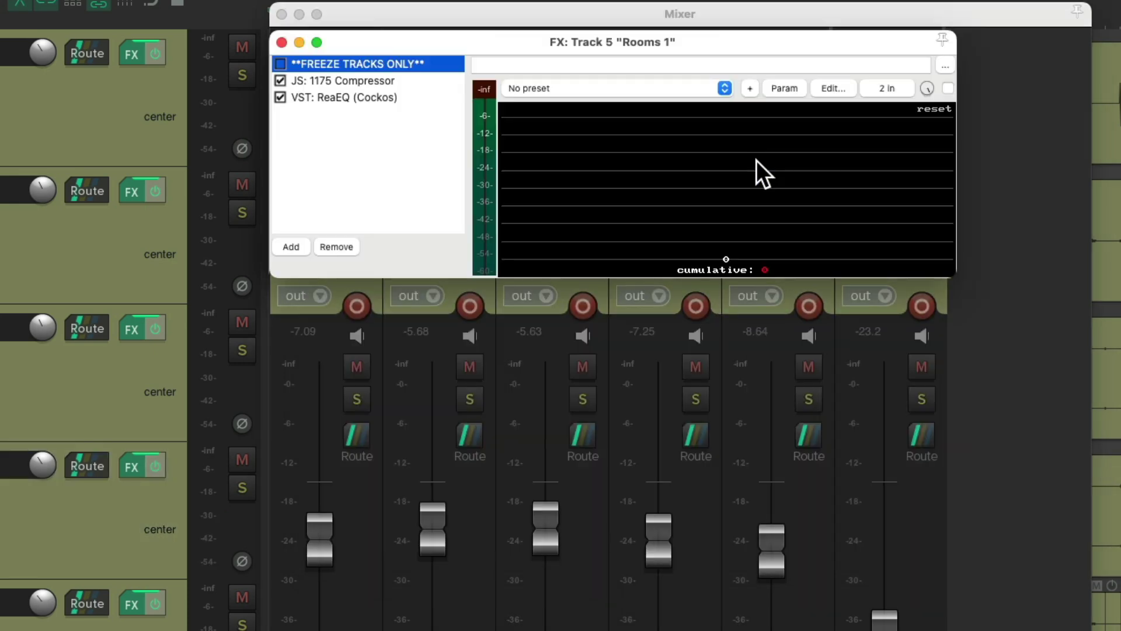
pyautogui.rightClick(427, 64)
pyautogui.moveTo(442, 135)
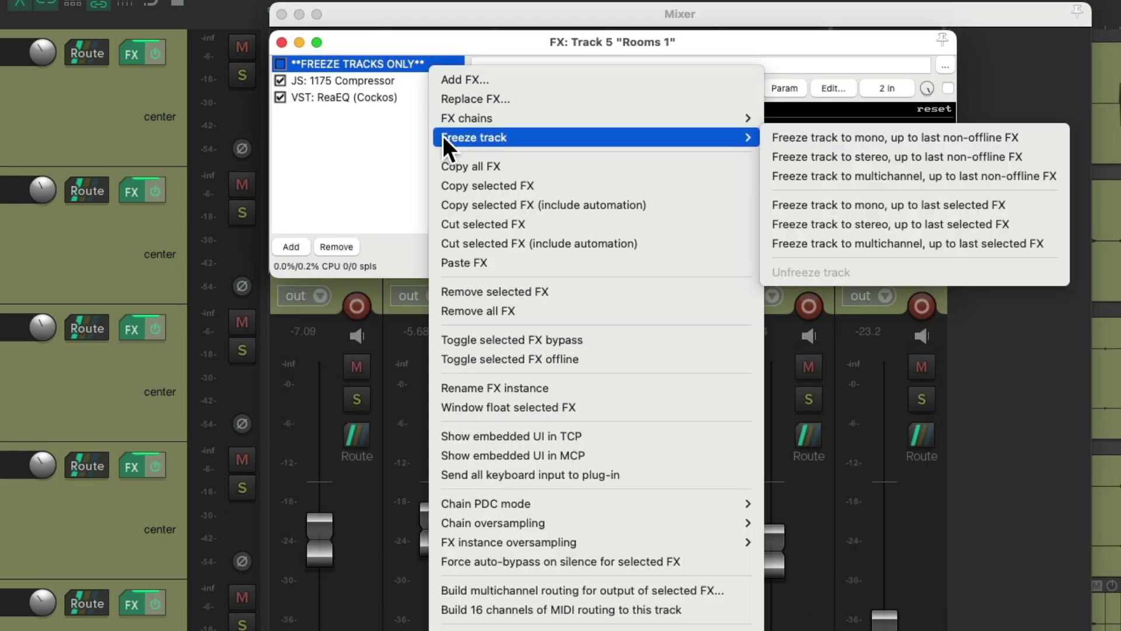
pyautogui.click(864, 220)
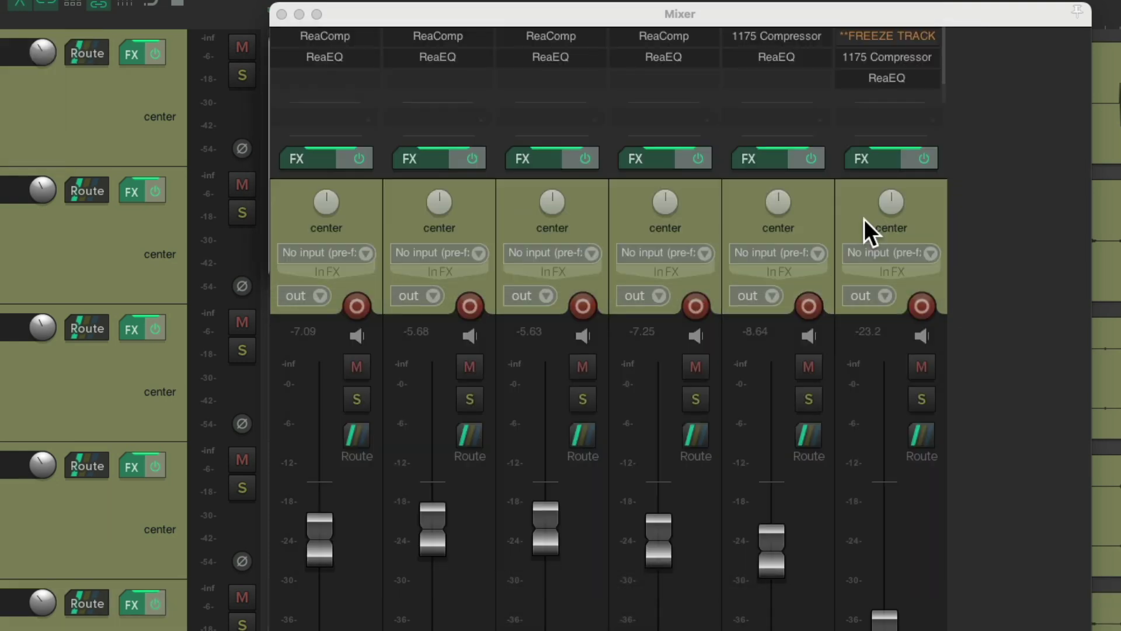
pyautogui.click(870, 163)
pyautogui.rightClick(448, 62)
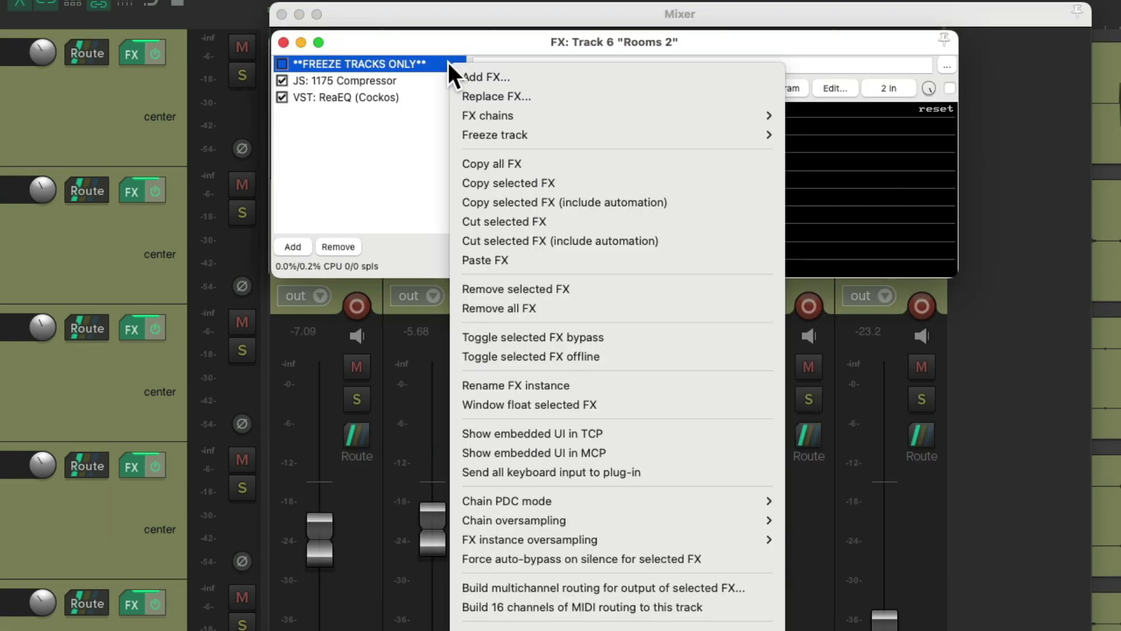
pyautogui.moveTo(461, 133)
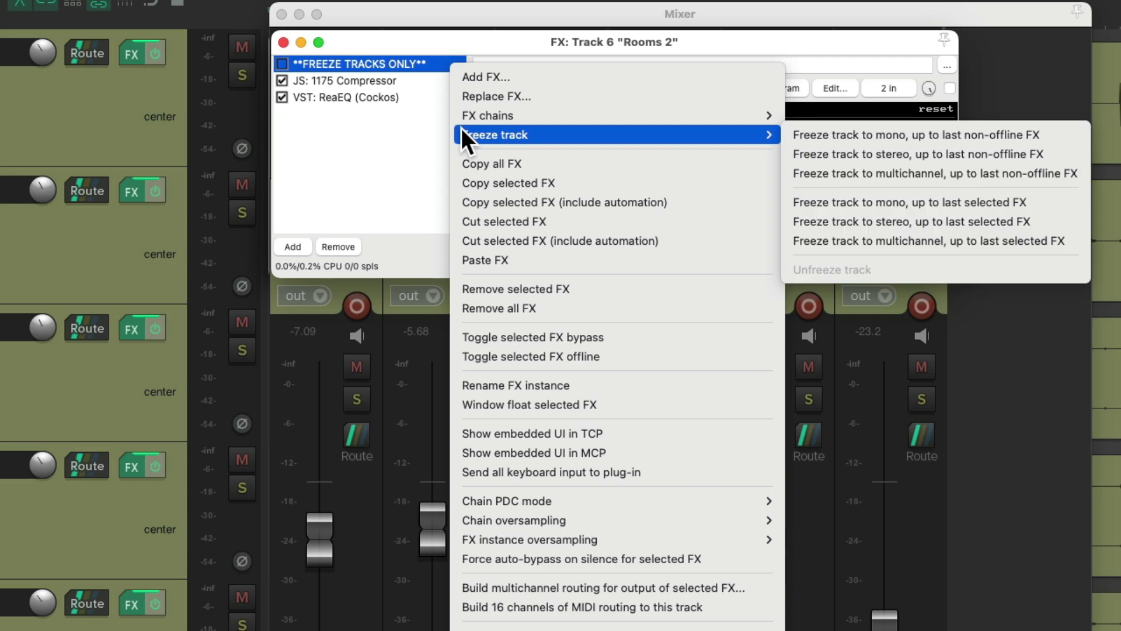
pyautogui.click(899, 222)
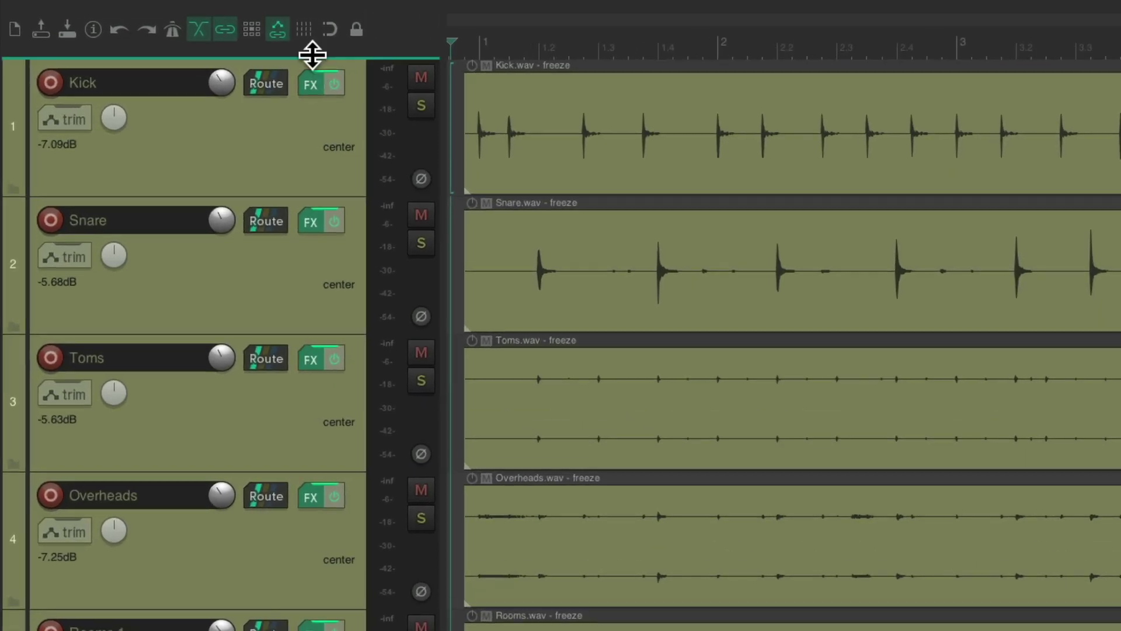
pyautogui.click(231, 63)
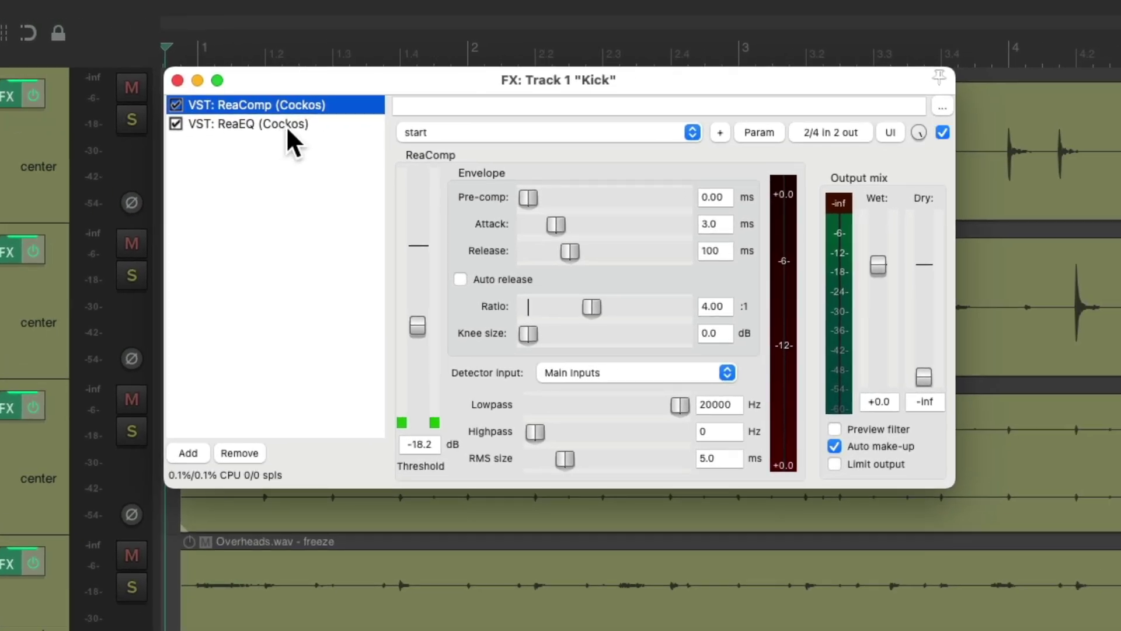
pyautogui.click(288, 124)
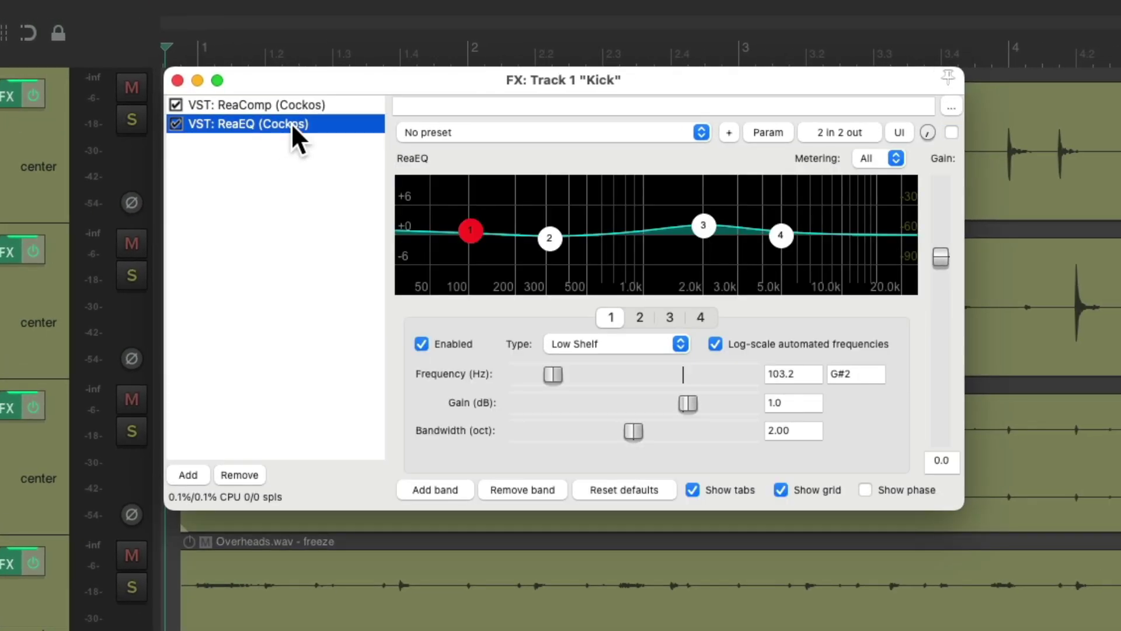
pyautogui.click(177, 79)
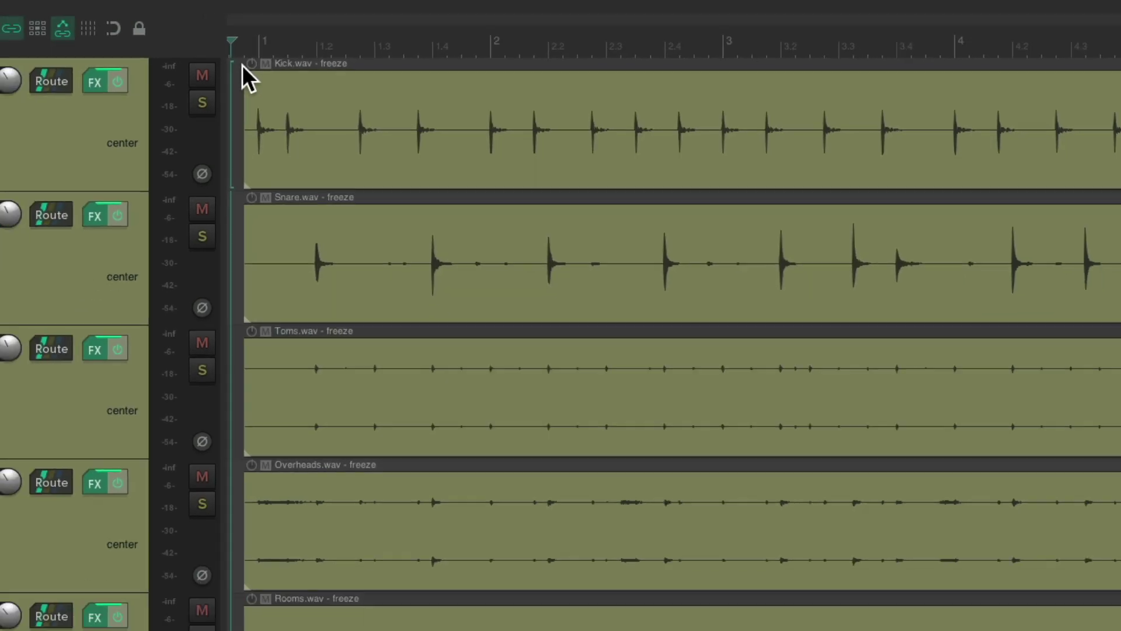
pyautogui.press('super+m')
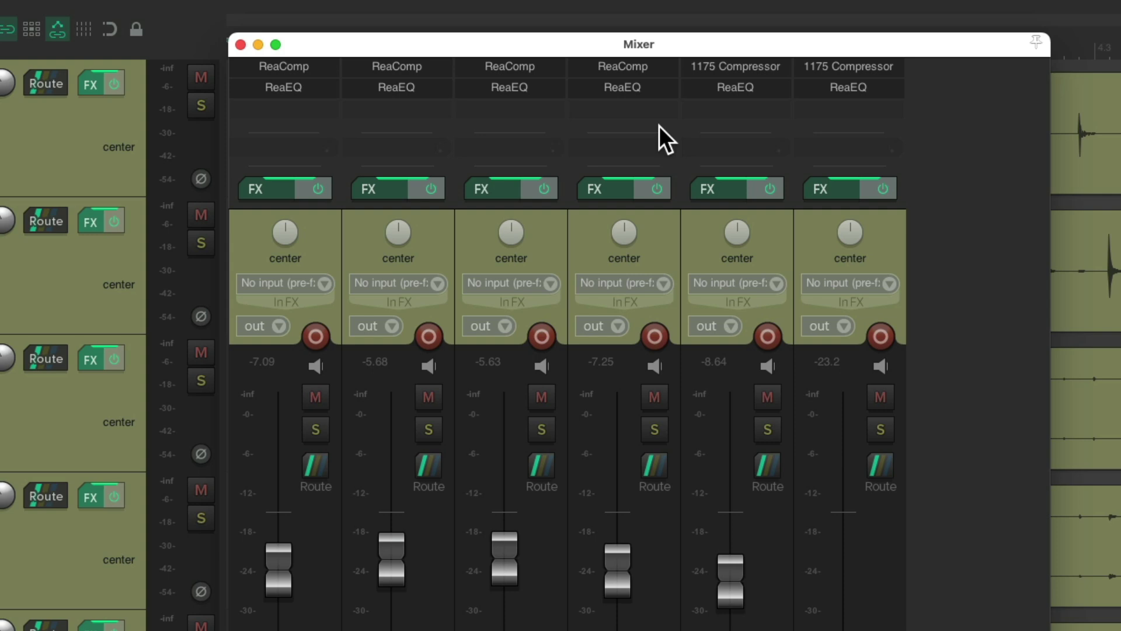
pyautogui.press('super+m')
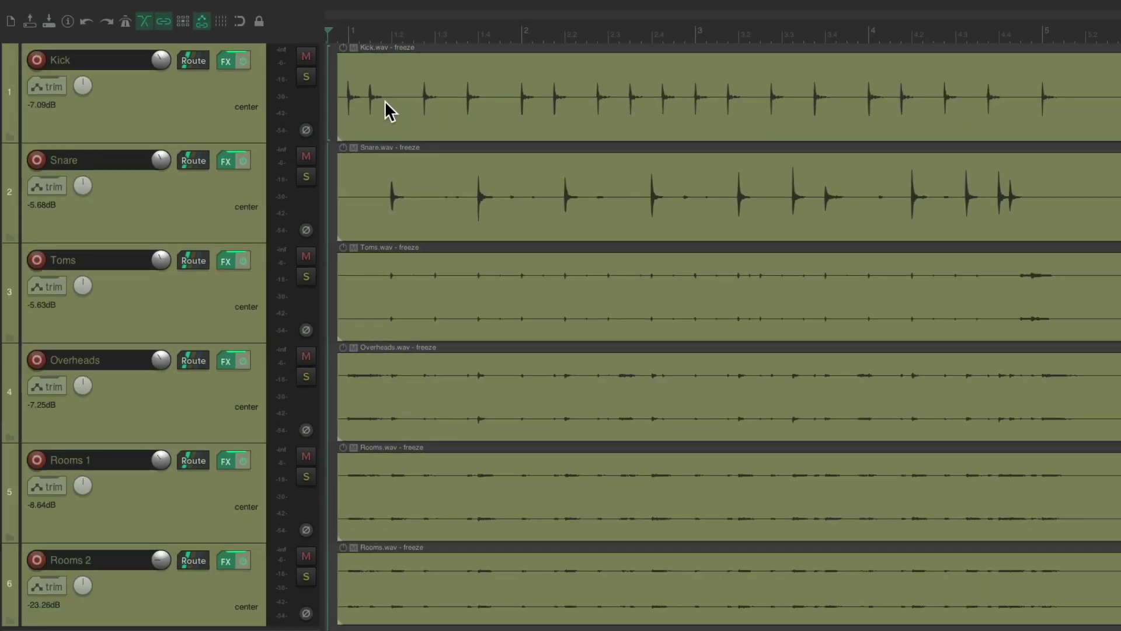
# - Select all six drum tracks and unfreeze them via Render/freeze tracks
pyautogui.click(192, 112)
pyautogui.keyDown('shift'); pyautogui.click(210, 592); pyautogui.keyUp('shift')
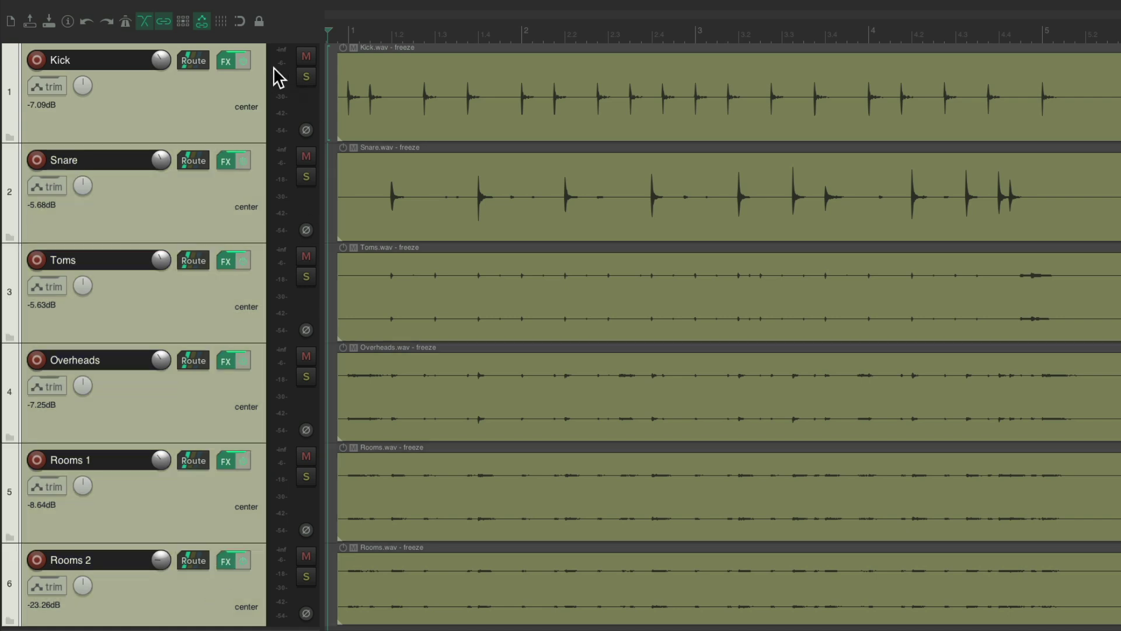
pyautogui.rightClick(211, 97)
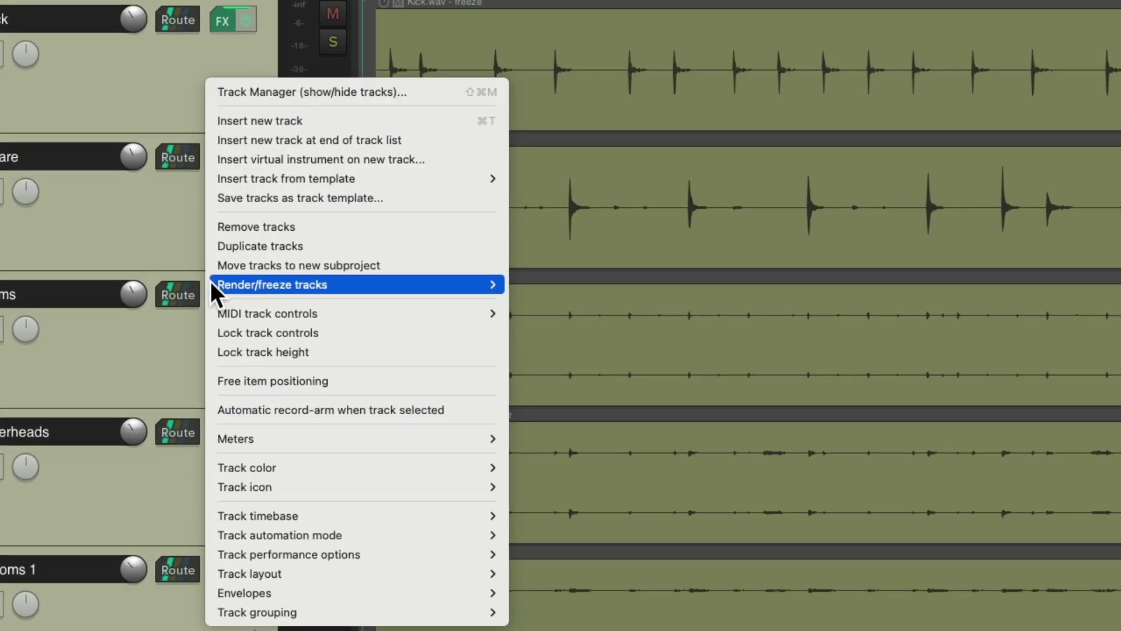
pyautogui.moveTo(209, 286)
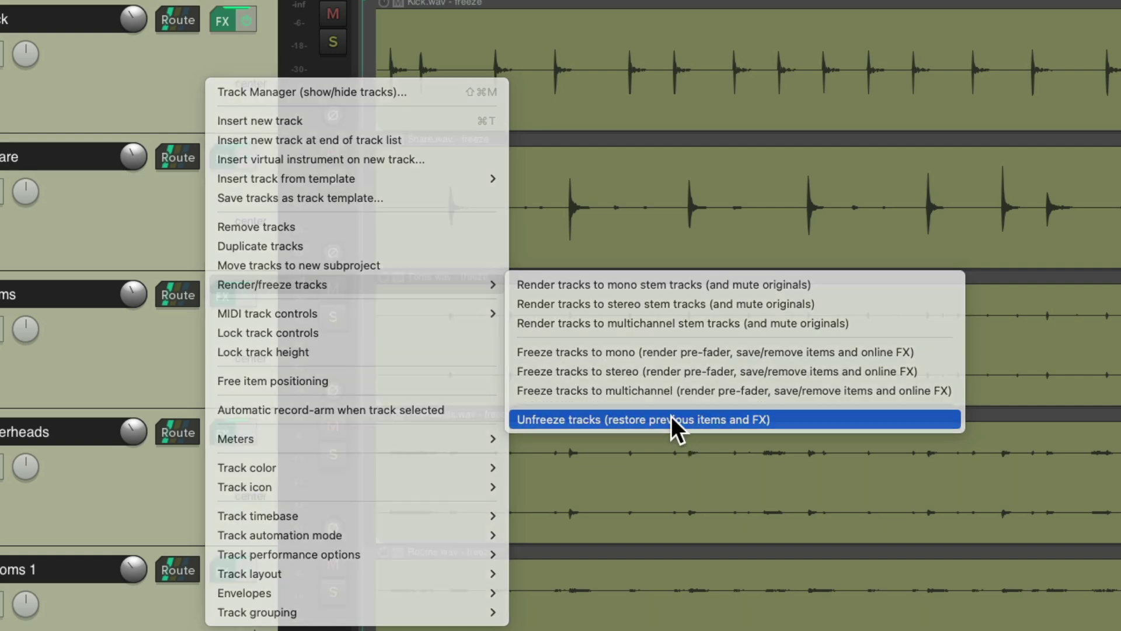
pyautogui.click(671, 419)
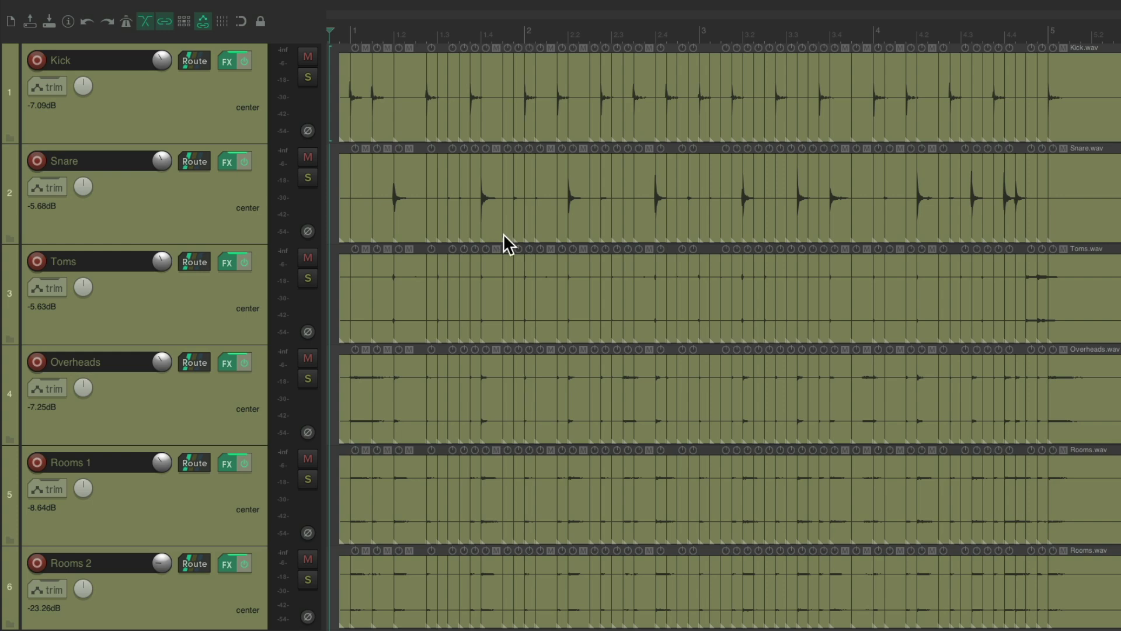
# - Drag the crossfade split point slightly earlier across all six drum tracks
pyautogui.scroll(10, 480, 220)
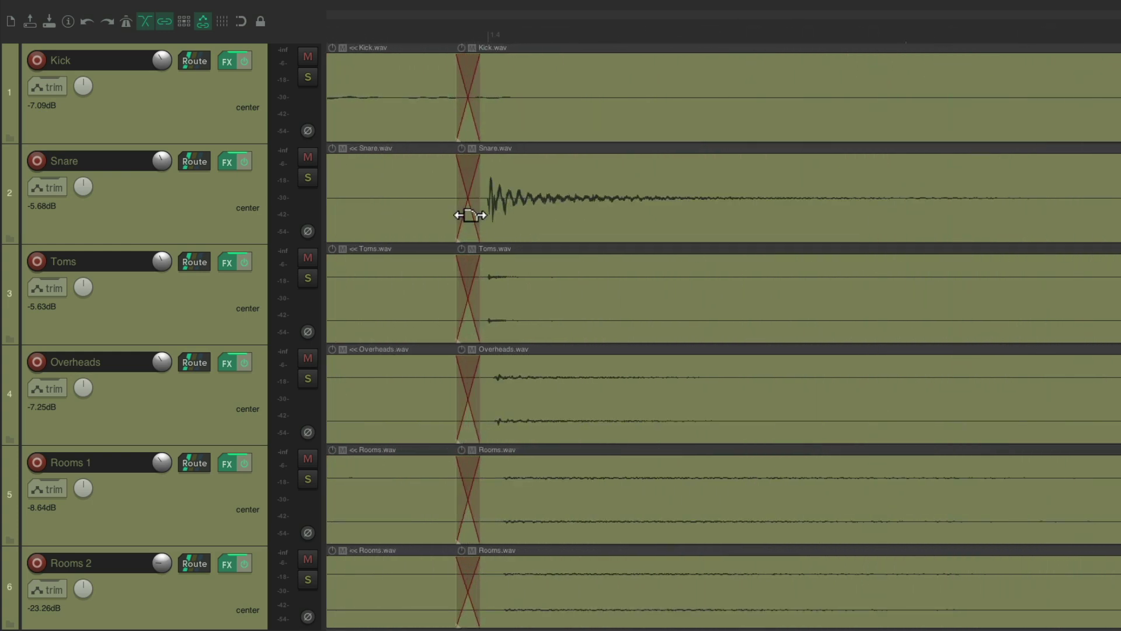
pyautogui.moveTo(463, 209)
pyautogui.mouseDown()
pyautogui.moveTo(413, 216)
pyautogui.moveTo(608, 200)
pyautogui.moveTo(469, 219)
pyautogui.mouseUp()
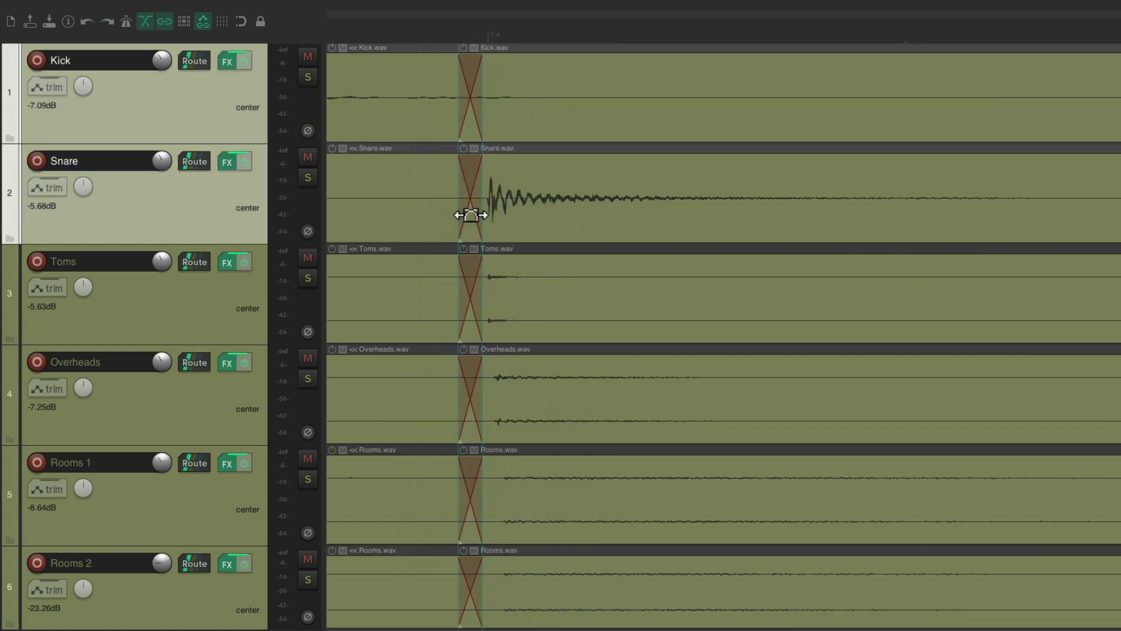
pyautogui.scroll(-10, 470, 219)
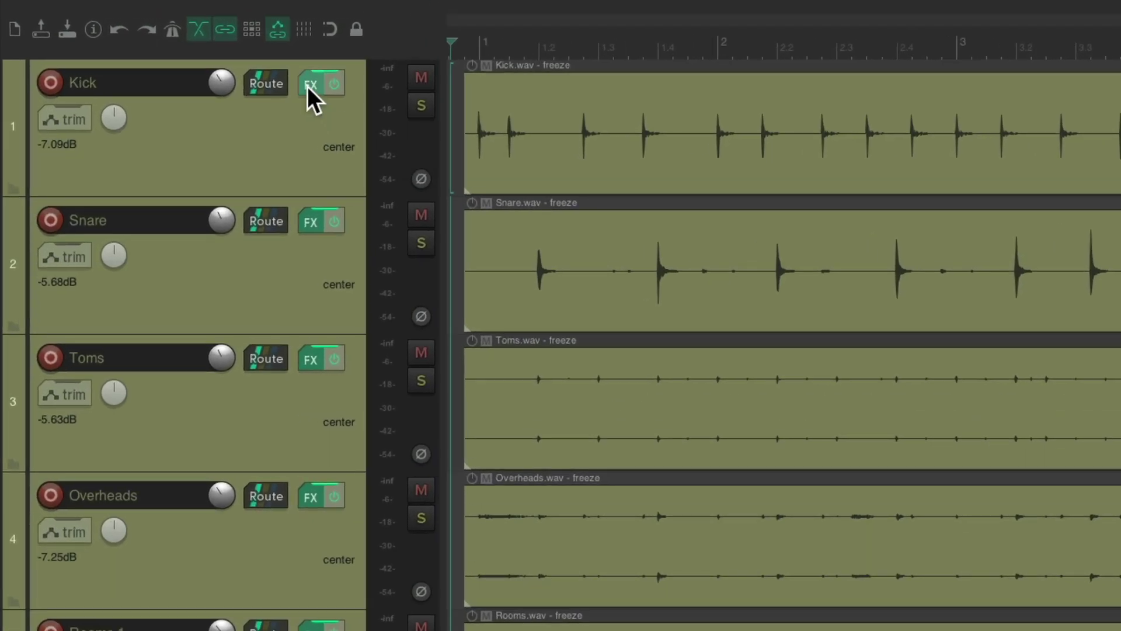
# - Check the Kick and Snare FX chains, then unfreeze the drum tracks with the D shortcut
pyautogui.click(227, 61)
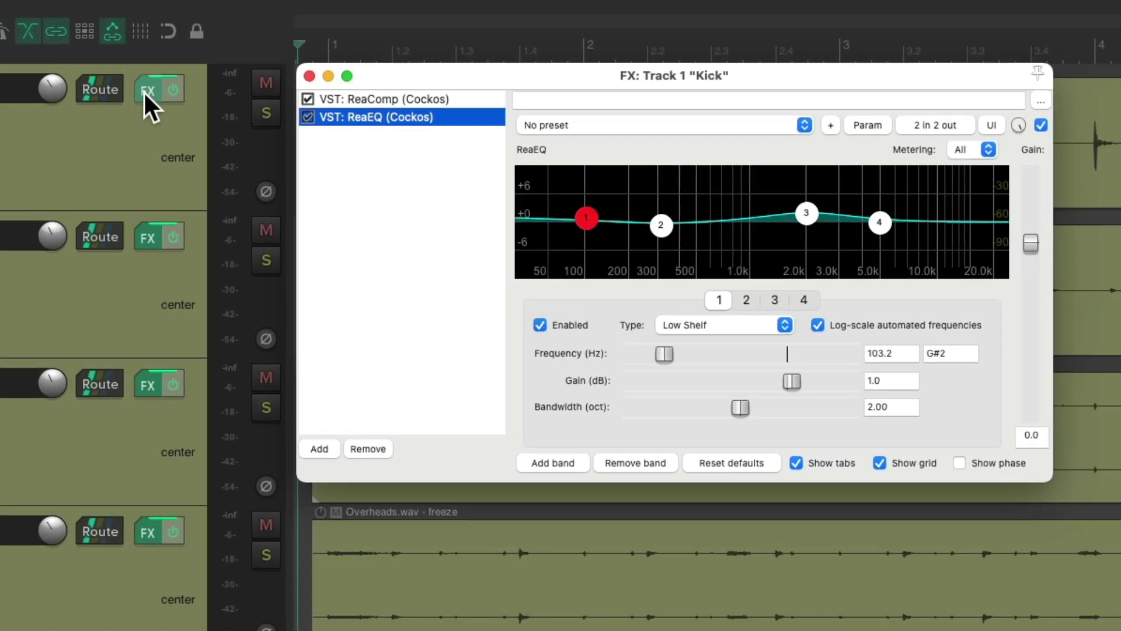
pyautogui.click(309, 75)
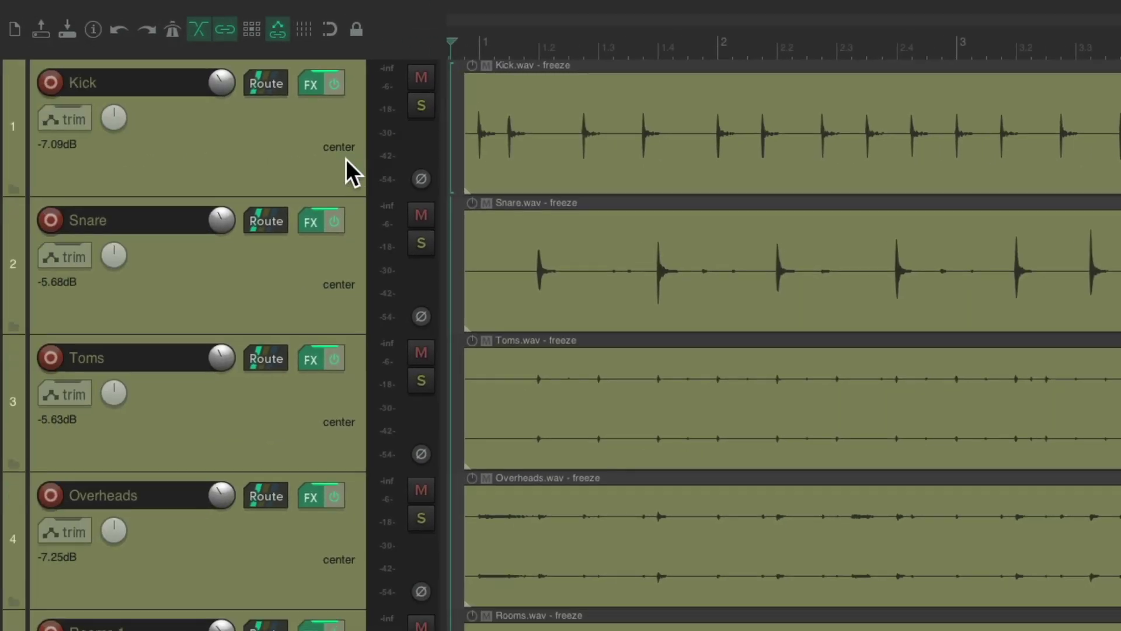
pyautogui.click(311, 222)
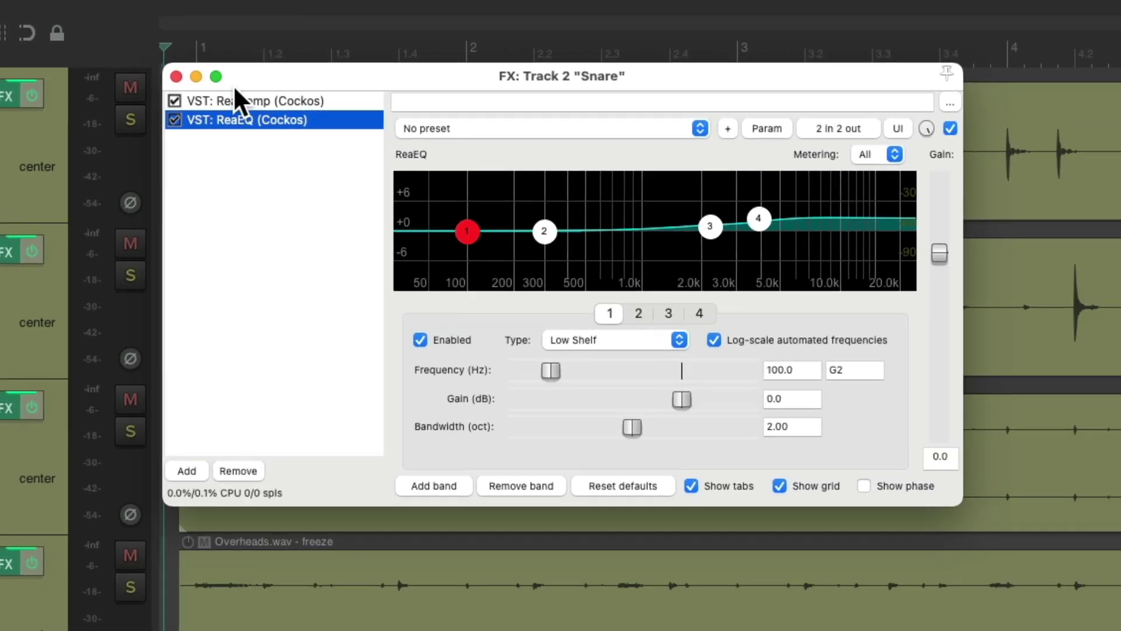
pyautogui.click(176, 76)
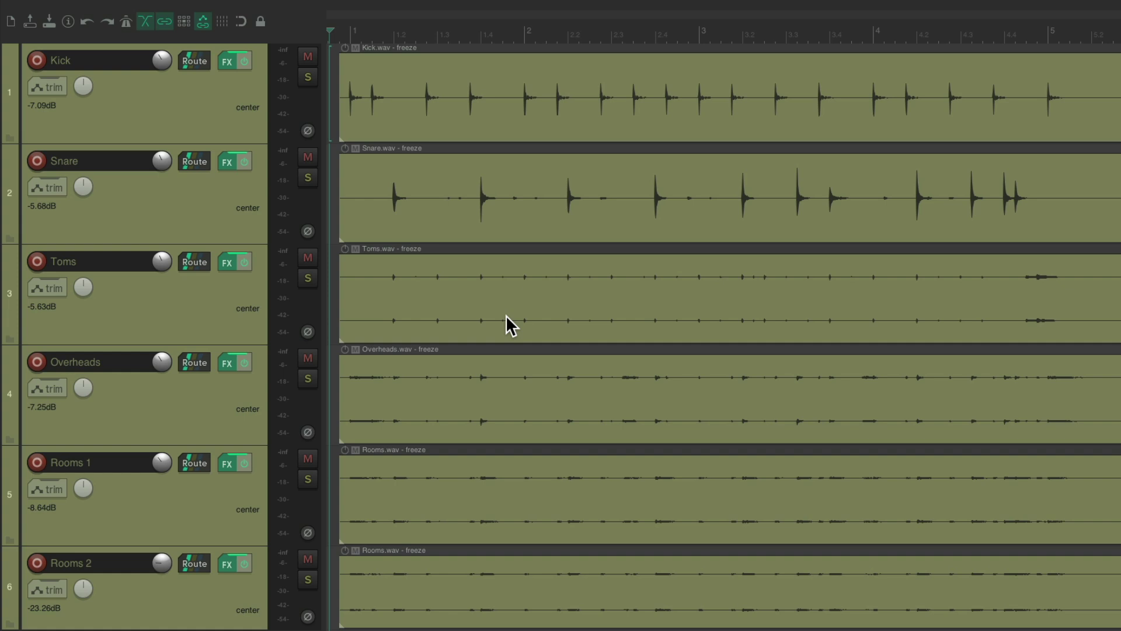
pyautogui.press('d')
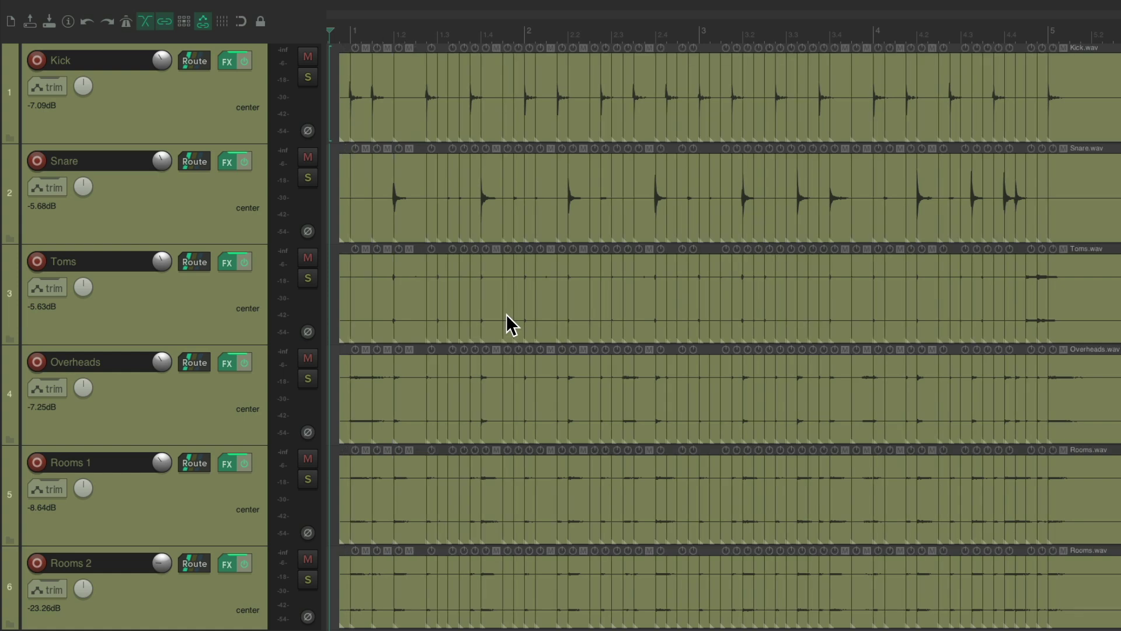